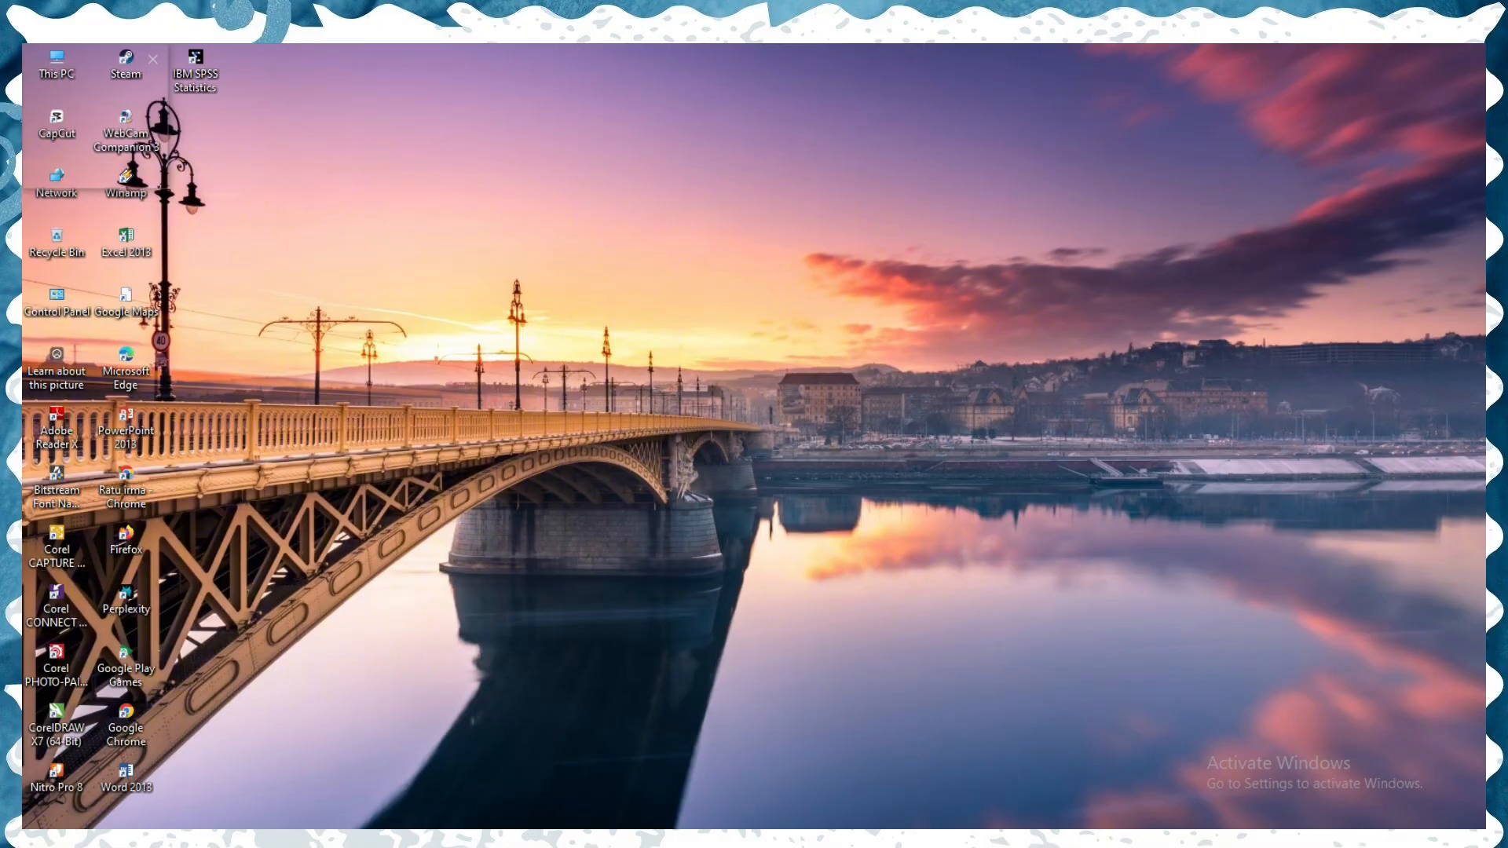
- Switch to the Excel workbook and copy the ten rows of scores in A2:B11 without the headers
{"action": "left_click", "coordinate": [495, 841]}
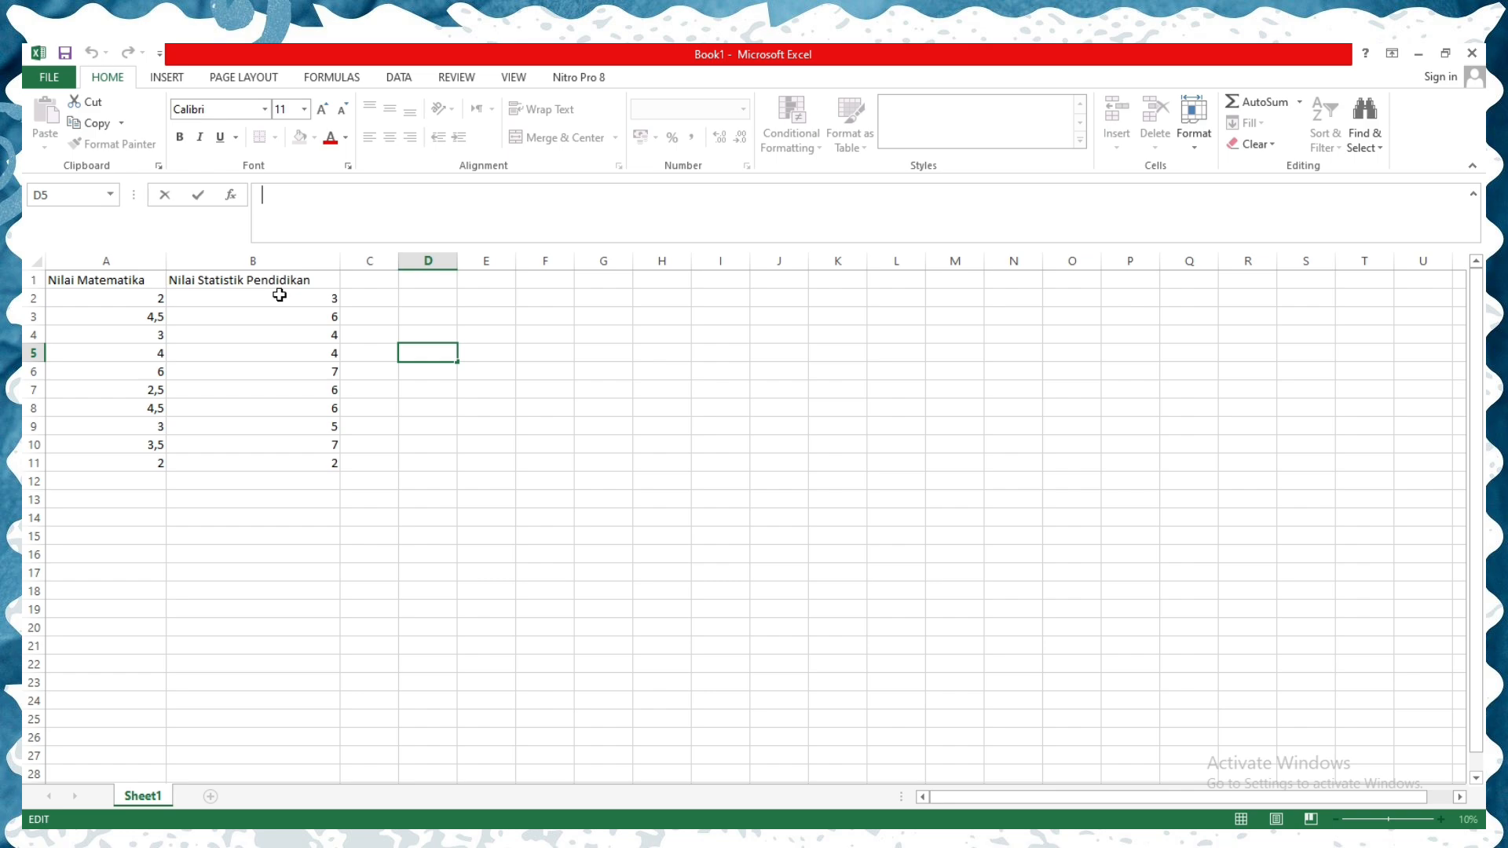
{"action": "left_click", "coordinate": [117, 299]}
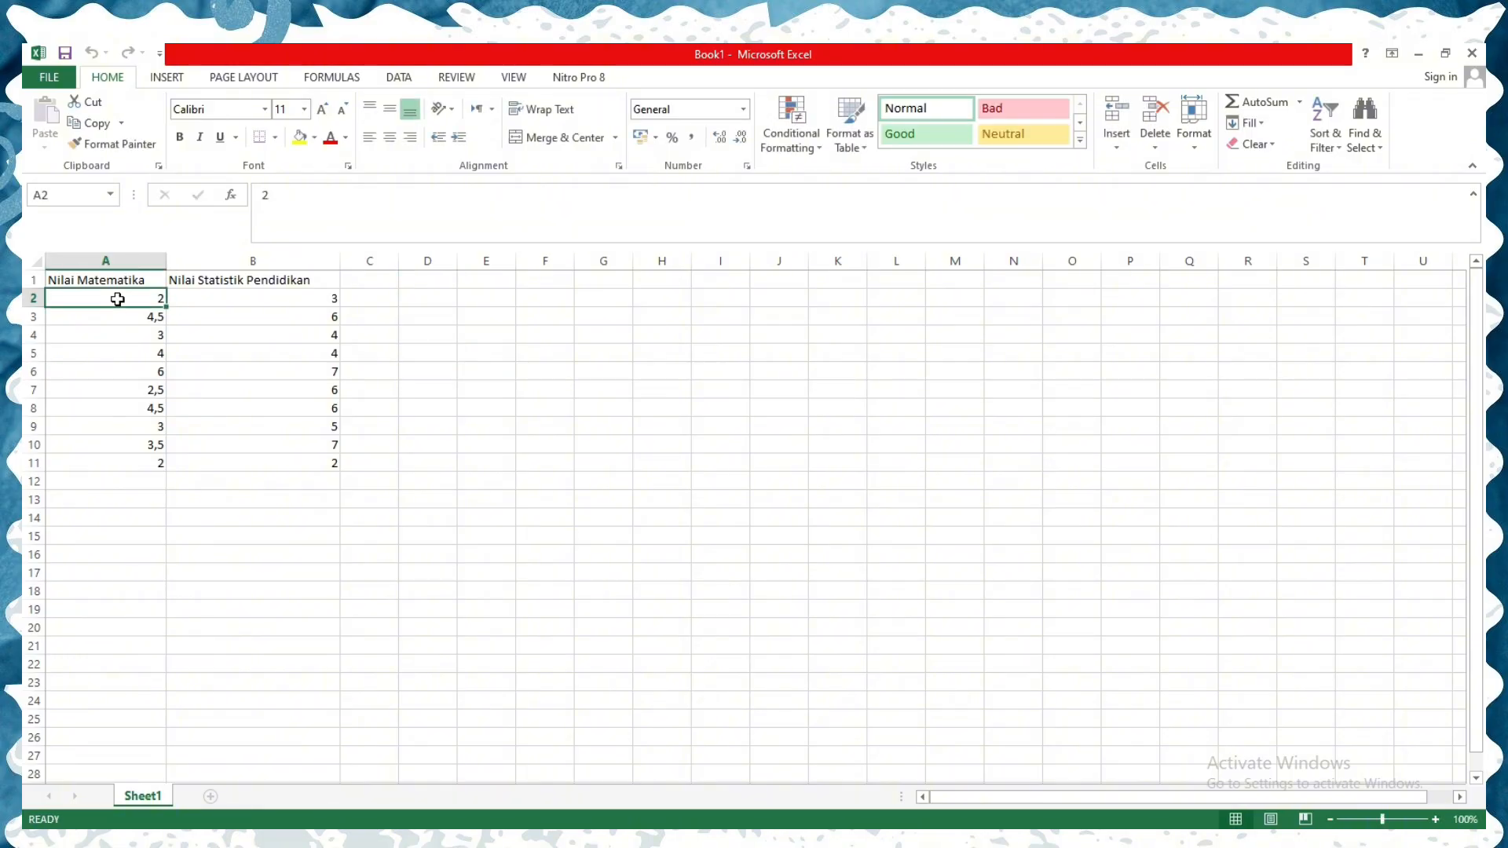
{"action": "right_click", "coordinate": [135, 301]}
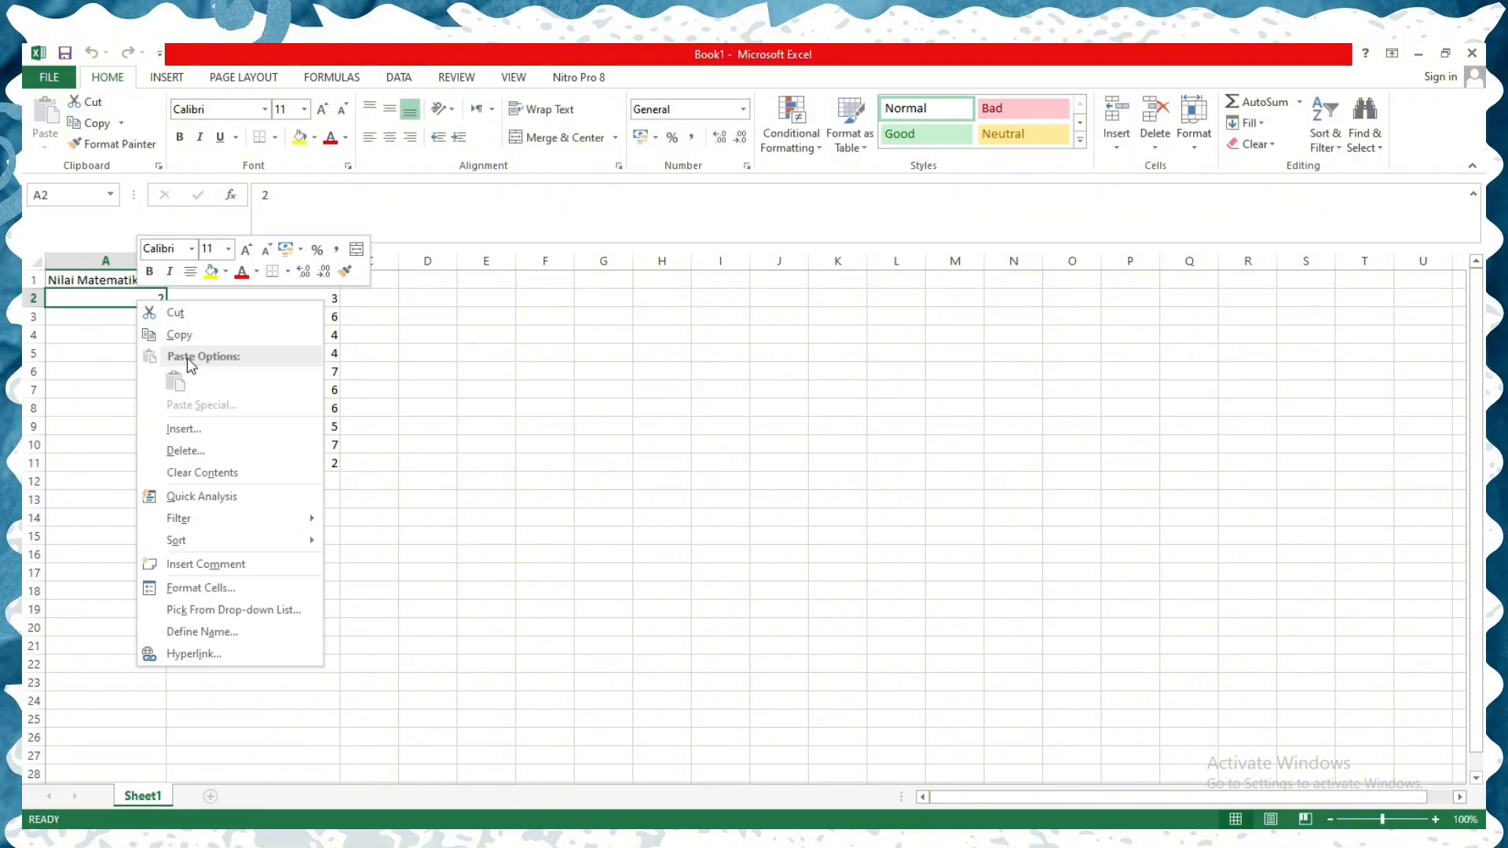
{"action": "left_click", "coordinate": [124, 297]}
{"action": "left_click_drag", "start_coordinate": [124, 298], "coordinate": [292, 465]}
{"action": "right_click", "coordinate": [264, 303]}
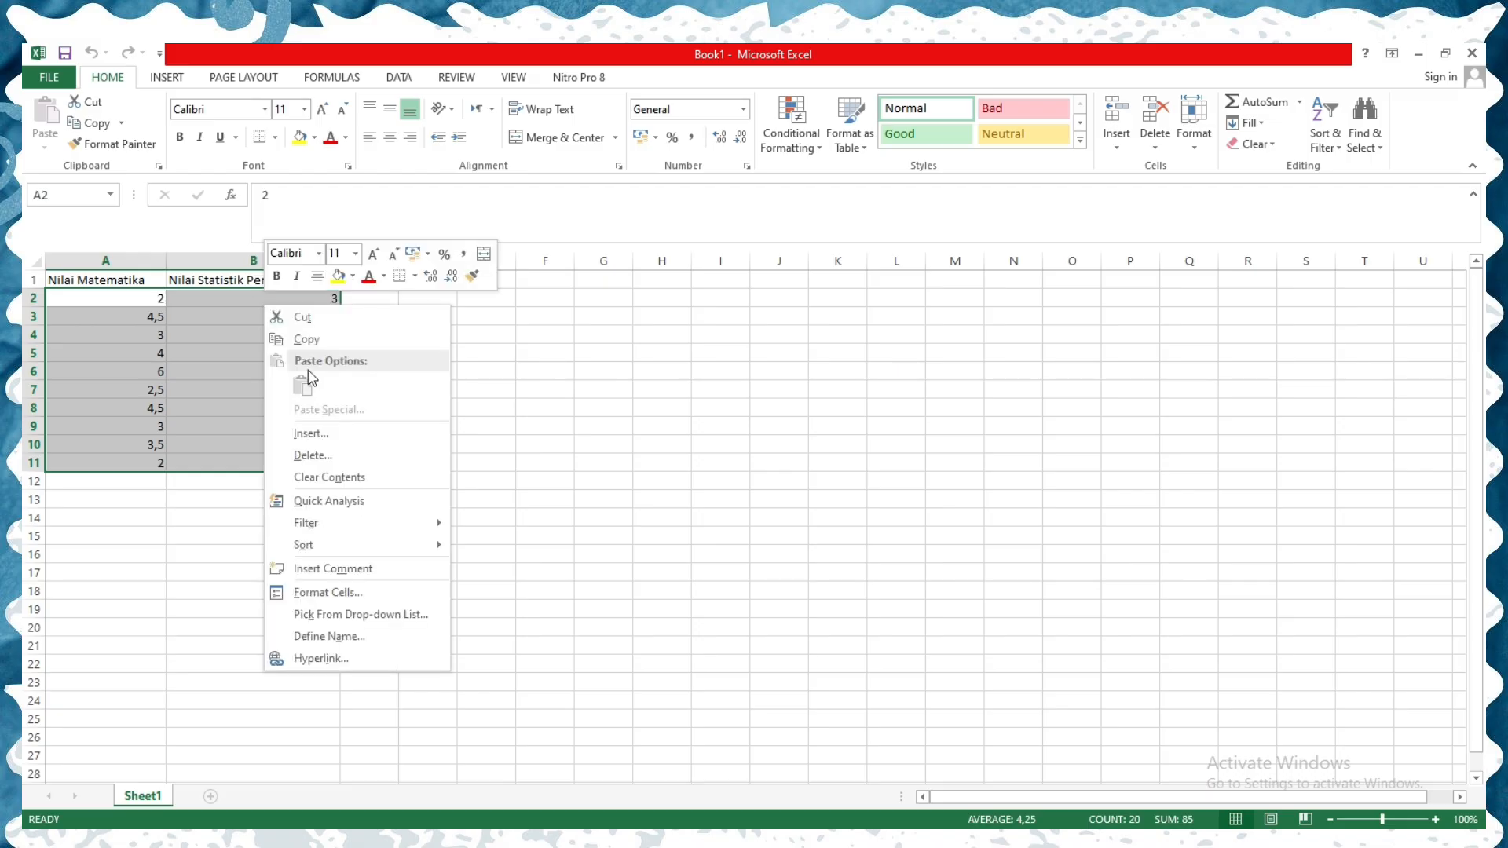
{"action": "left_click", "coordinate": [330, 341]}
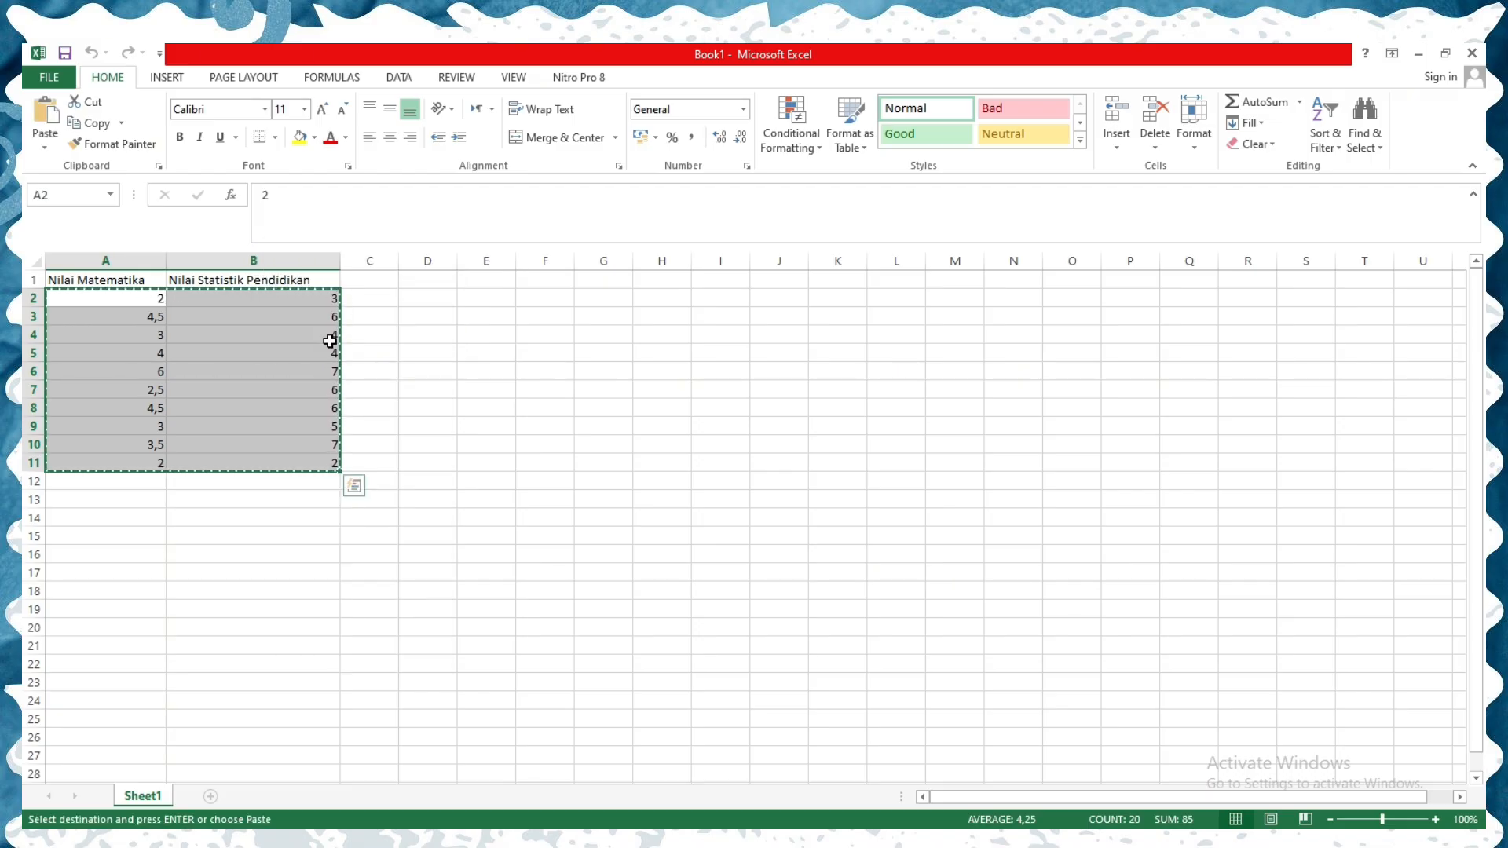
- Switch to SPSS Statistics and paste the copied scores into the empty dataset, starting at the first row and column
{"action": "left_click", "coordinate": [1070, 842]}
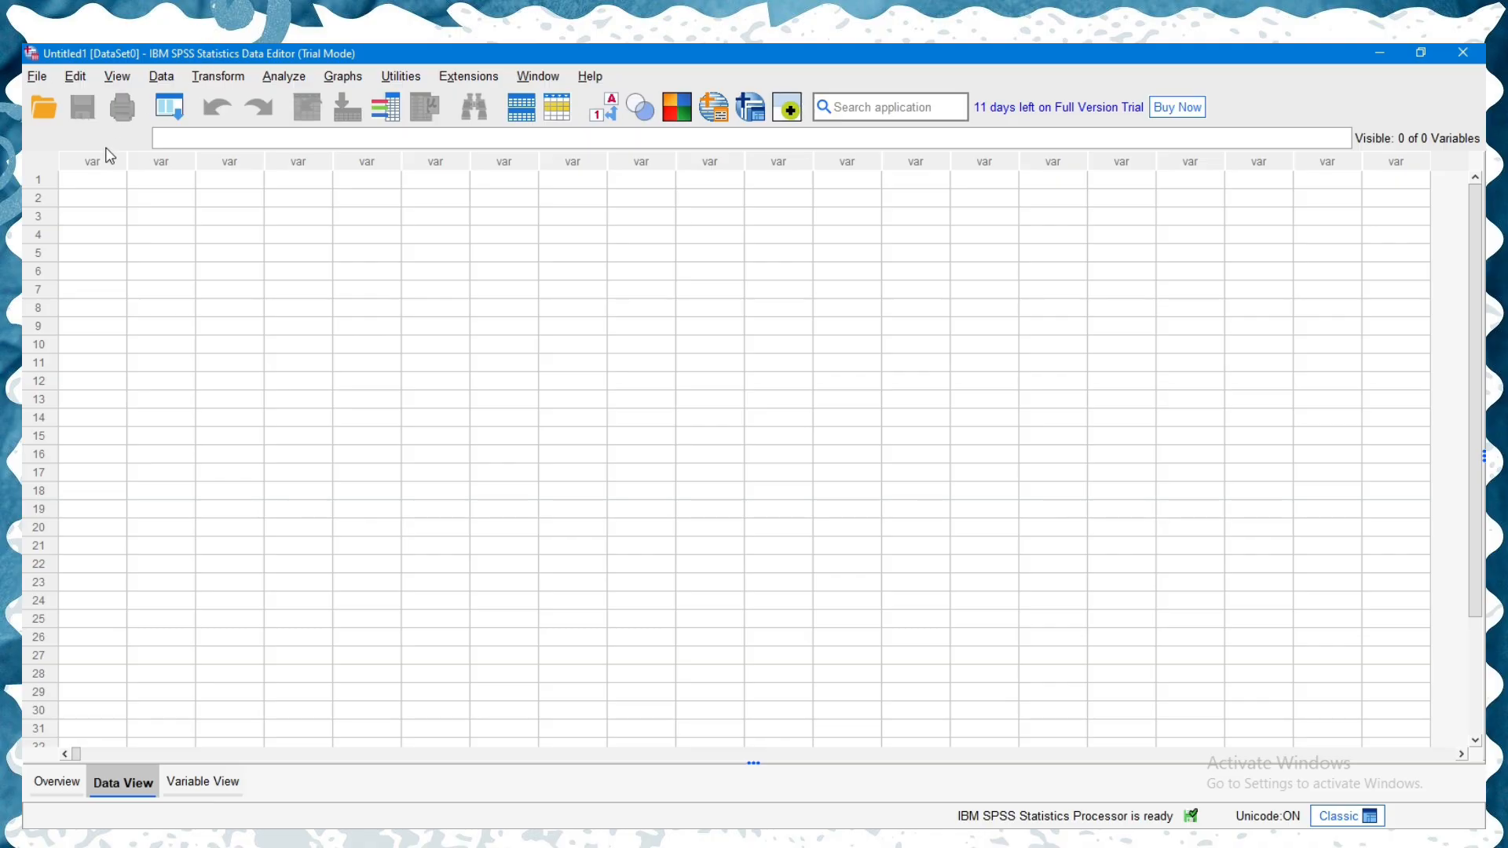
{"action": "left_click", "coordinate": [92, 186]}
{"action": "right_click", "coordinate": [97, 184]}
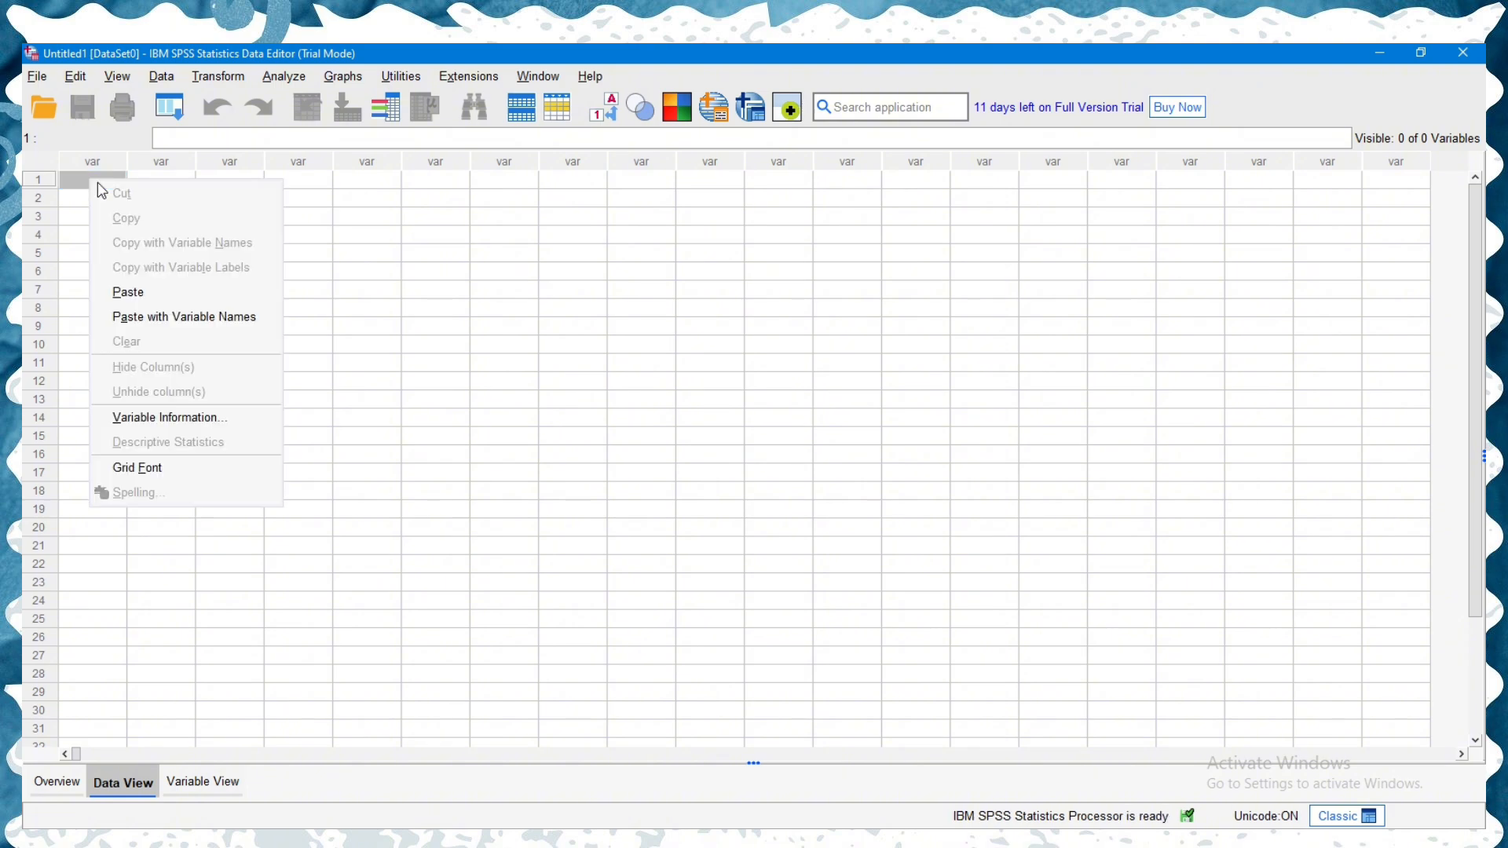
{"action": "left_click", "coordinate": [130, 287]}
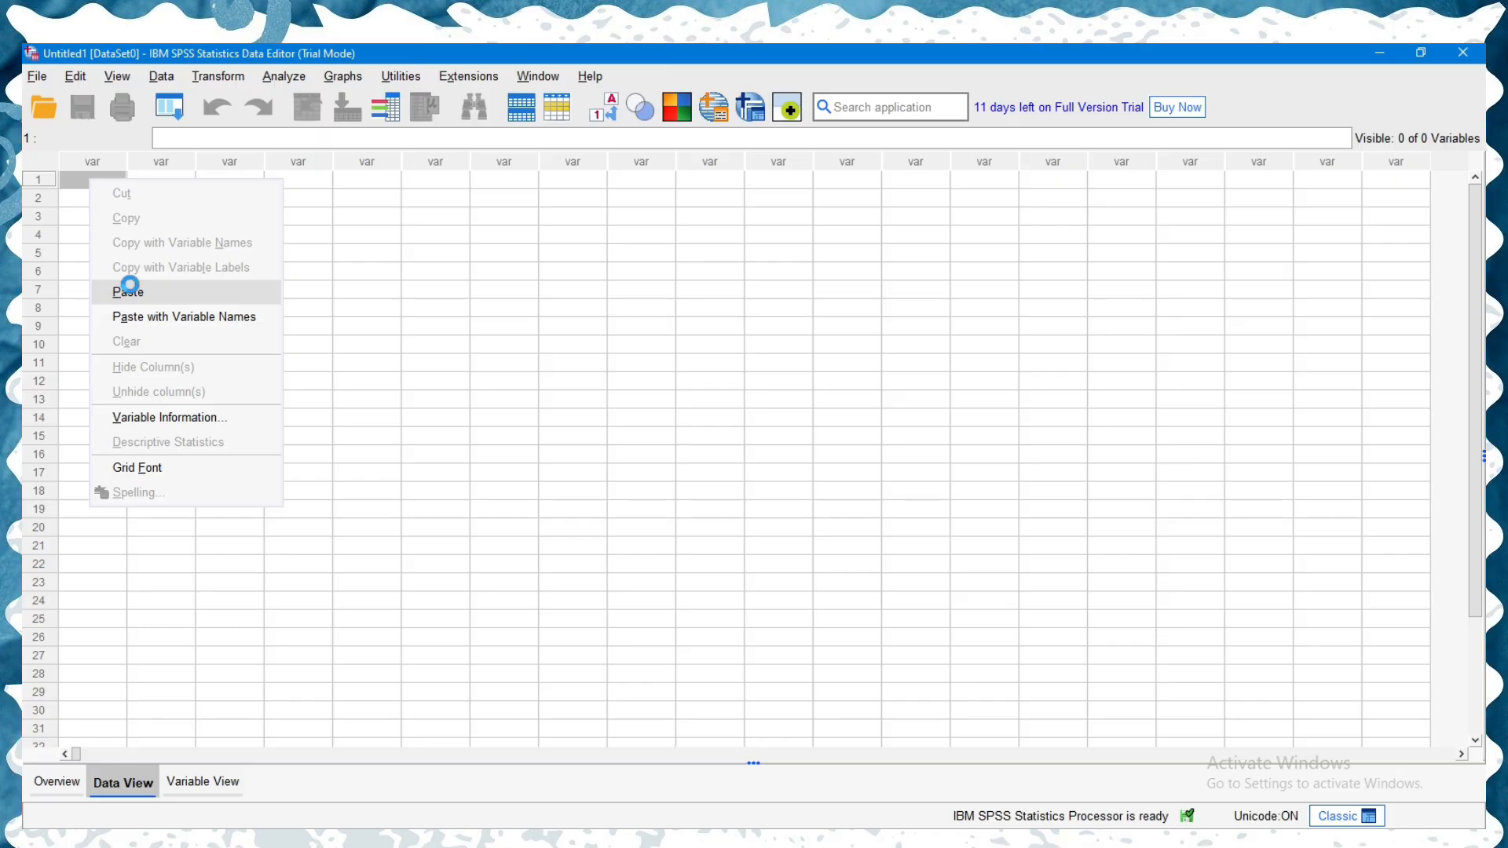
{"action": "left_click", "coordinate": [131, 291]}
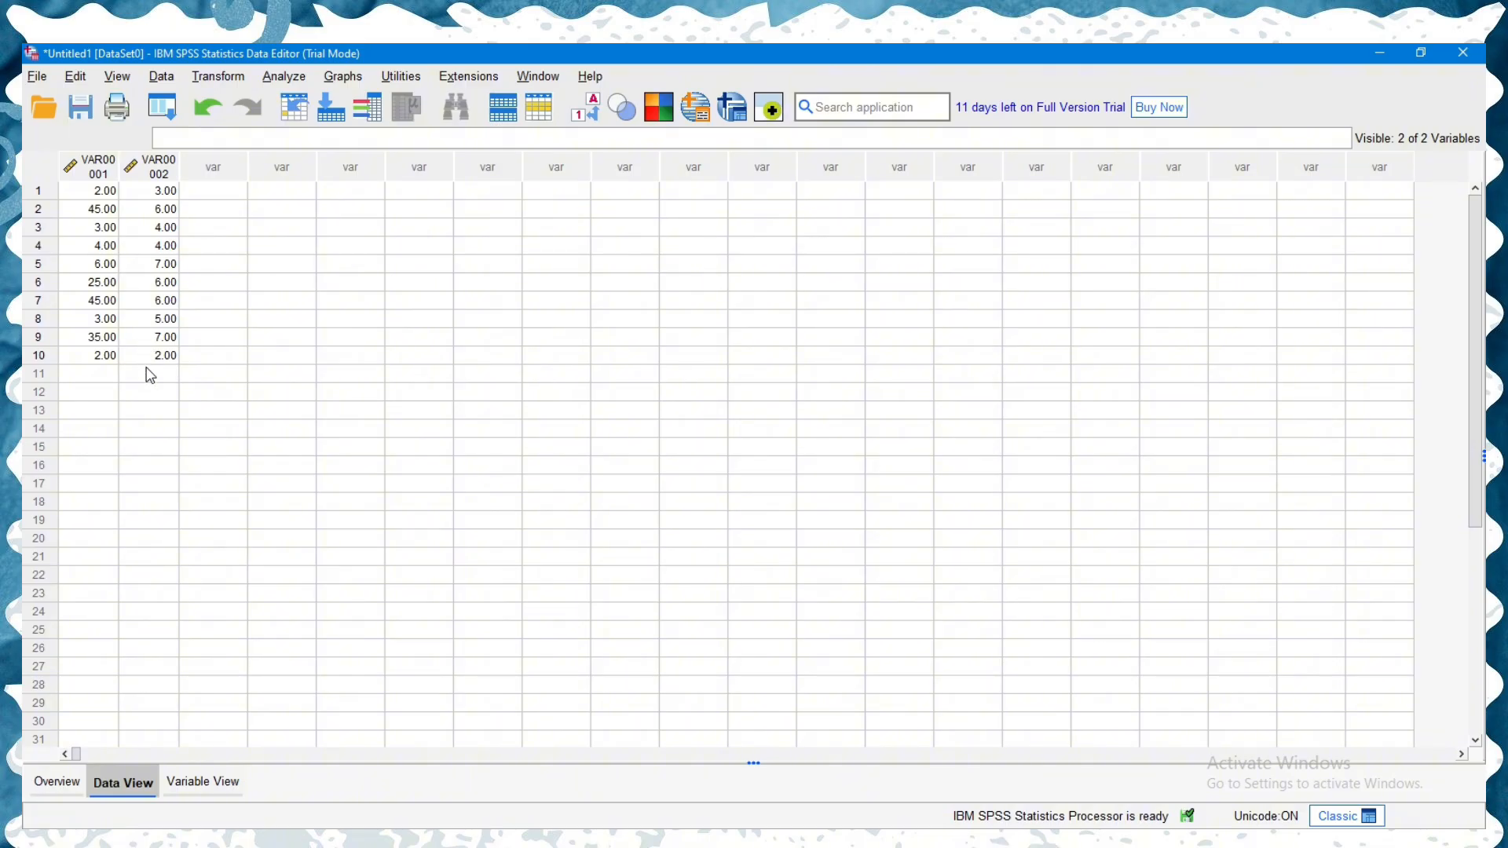
- Rename the first variable as X in the variable definitions
{"action": "left_click", "coordinate": [195, 795]}
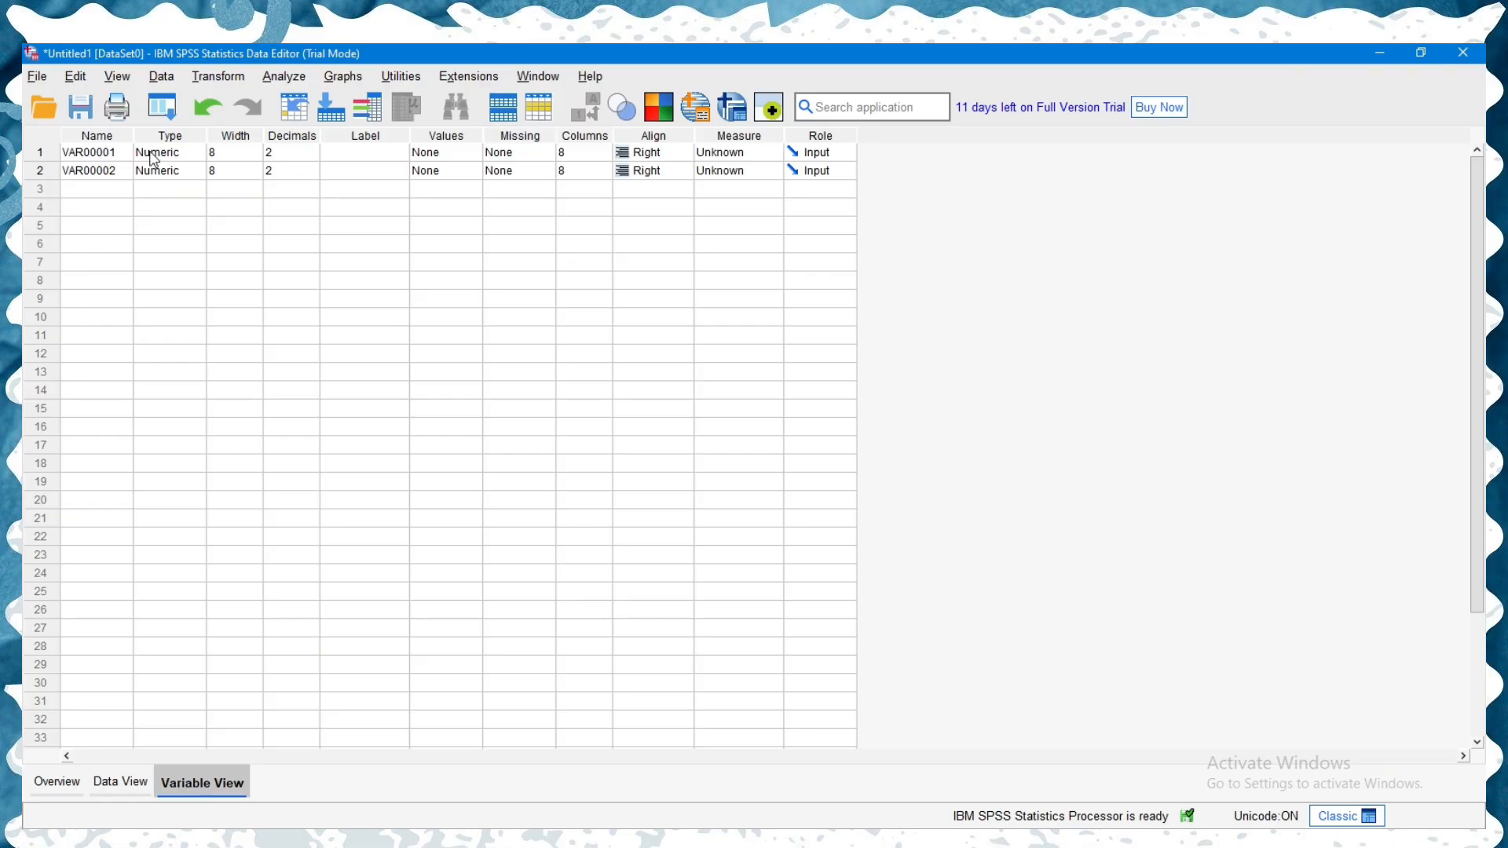
{"action": "left_click", "coordinate": [120, 153]}
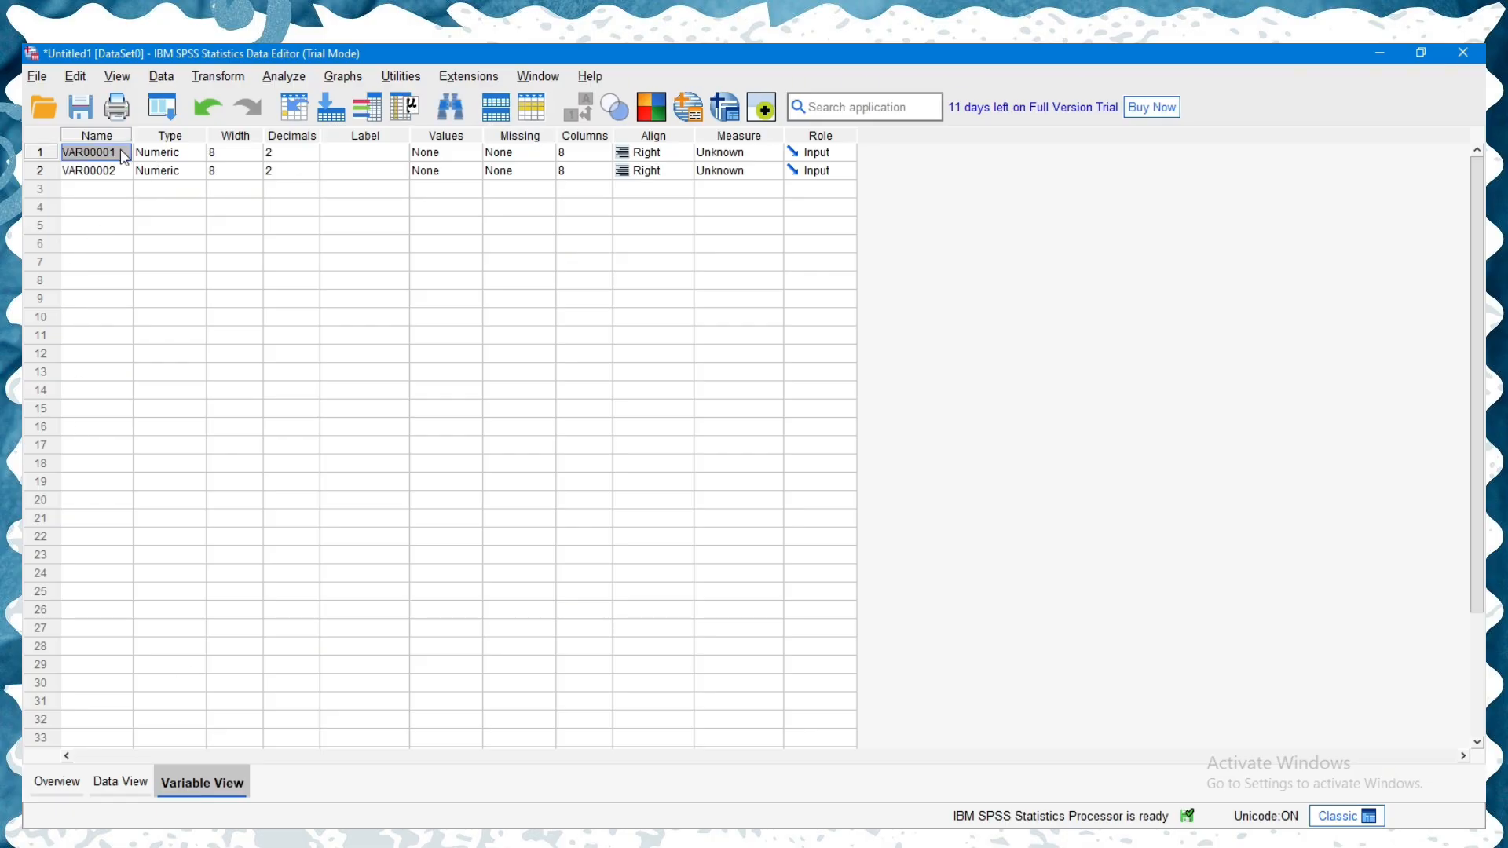
{"action": "double_click", "coordinate": [122, 152]}
{"action": "left_click_drag", "start_coordinate": [122, 152], "coordinate": [104, 152]}
{"action": "left_click", "coordinate": [121, 151]}
{"action": "double_click", "coordinate": [121, 151]}
{"action": "left_click", "coordinate": [122, 151]}
{"action": "key", "text": "BackSpace"}
{"action": "key", "text": "BackSpace"}
{"action": "key", "text": "BackSpace"}
{"action": "key", "text": "BackSpace"}
{"action": "key", "text": "BackSpace"}
{"action": "key", "text": "BackSpace"}
{"action": "key", "text": "BackSpace"}
{"action": "key", "text": "BackSpace"}
{"action": "type", "text": "X"}
- Rename the second variable as Y
{"action": "left_click", "coordinate": [118, 171]}
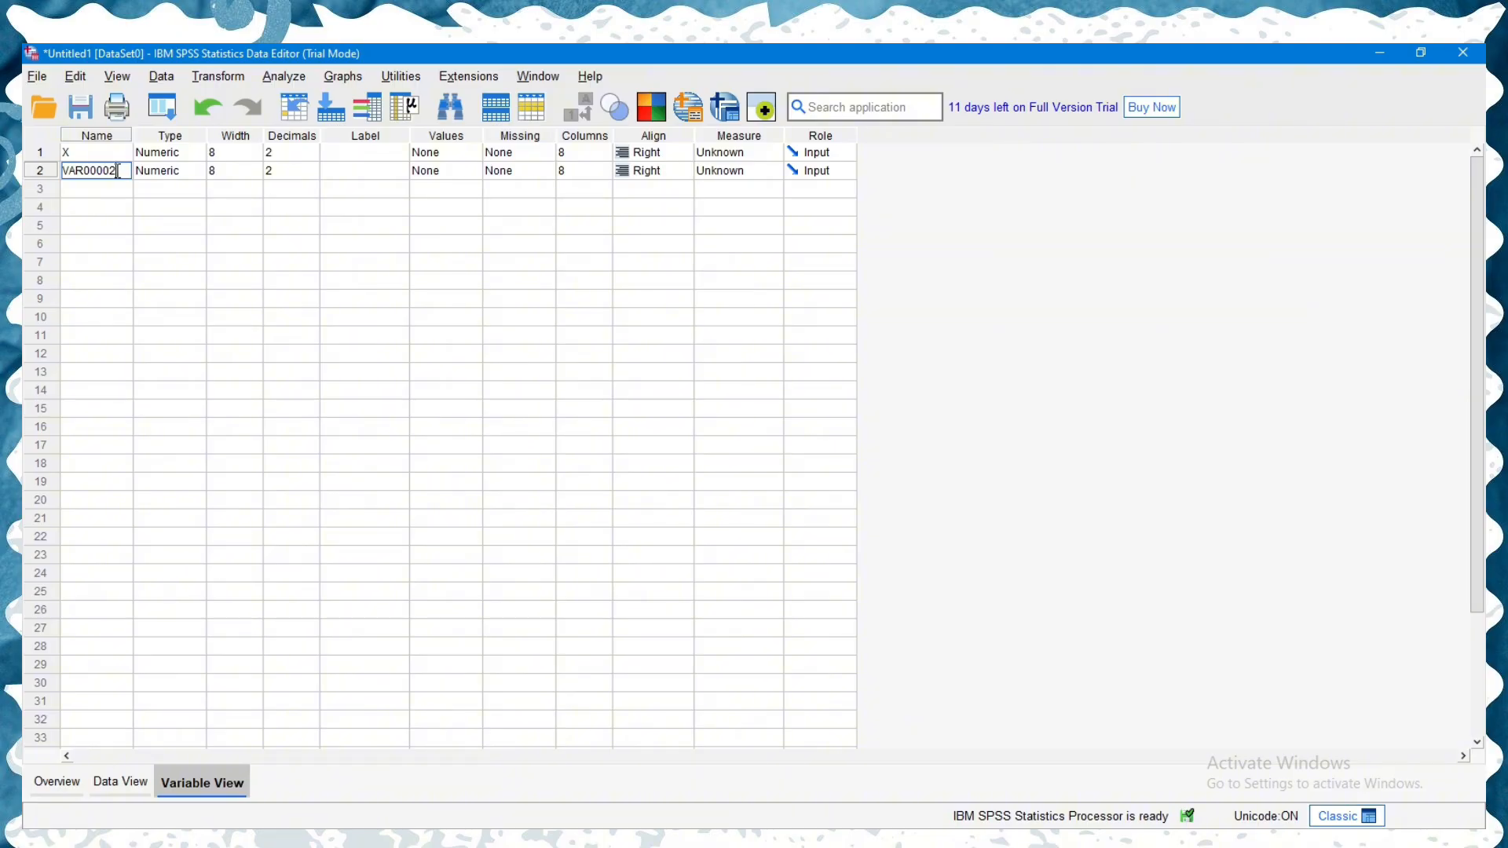
{"action": "key", "text": "BackSpace"}
{"action": "key", "text": "BackSpace"}
{"action": "key", "text": "BackSpace"}
{"action": "key", "text": "BackSpace"}
{"action": "key", "text": "BackSpace"}
{"action": "key", "text": "BackSpace"}
{"action": "key", "text": "BackSpace"}
{"action": "key", "text": "BackSpace"}
{"action": "type", "text": "Y"}
- Give variable X the label "Nilai Matematika"
{"action": "left_click", "coordinate": [359, 154]}
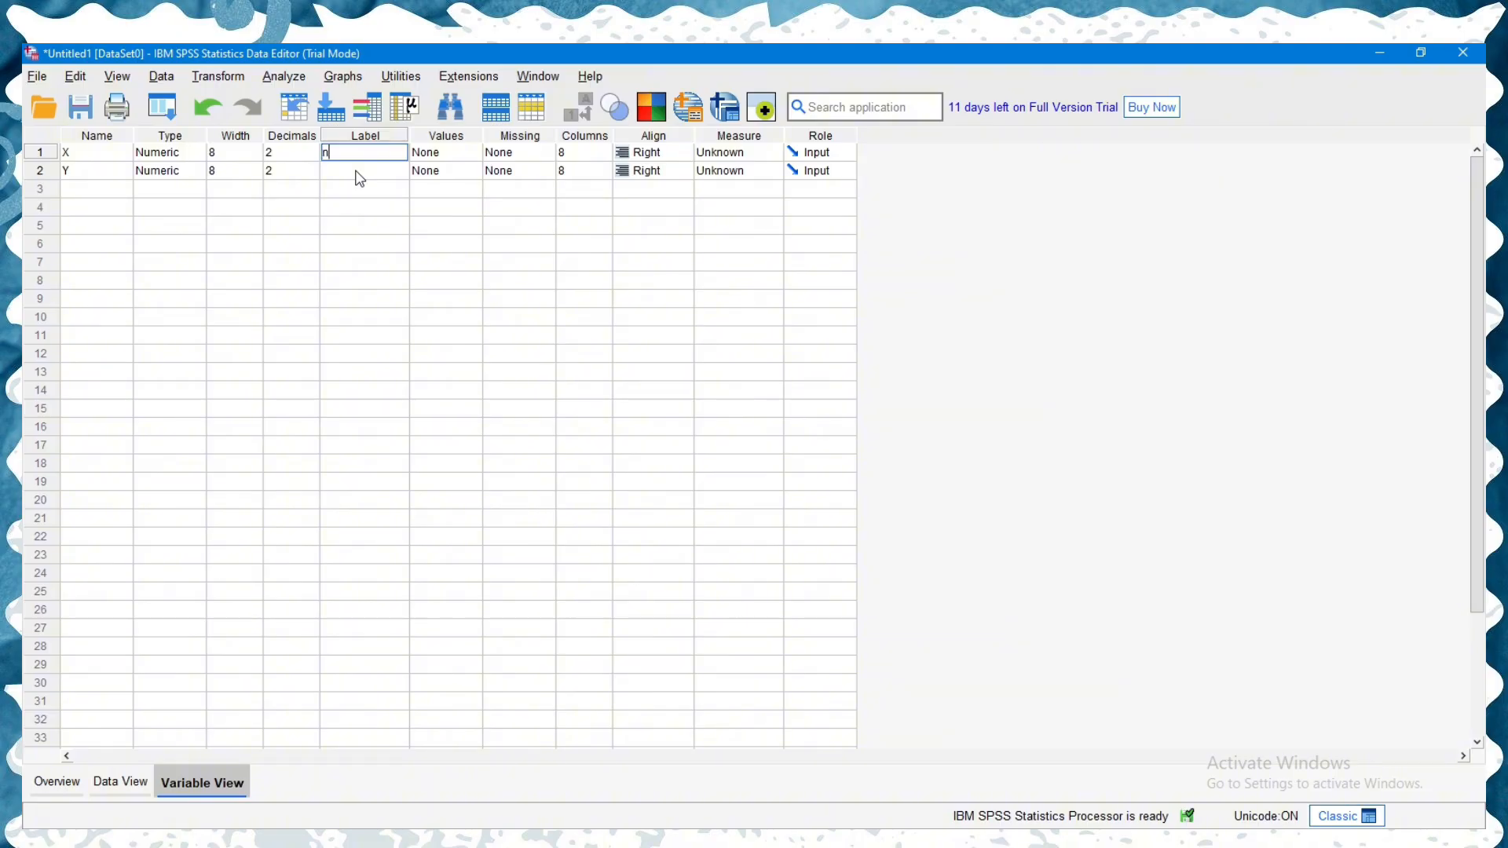
{"action": "type", "text": "Nilai Matematika"}
- Give variable Y the label "Nilai Statistik Pendidikan"
{"action": "left_click", "coordinate": [357, 171]}
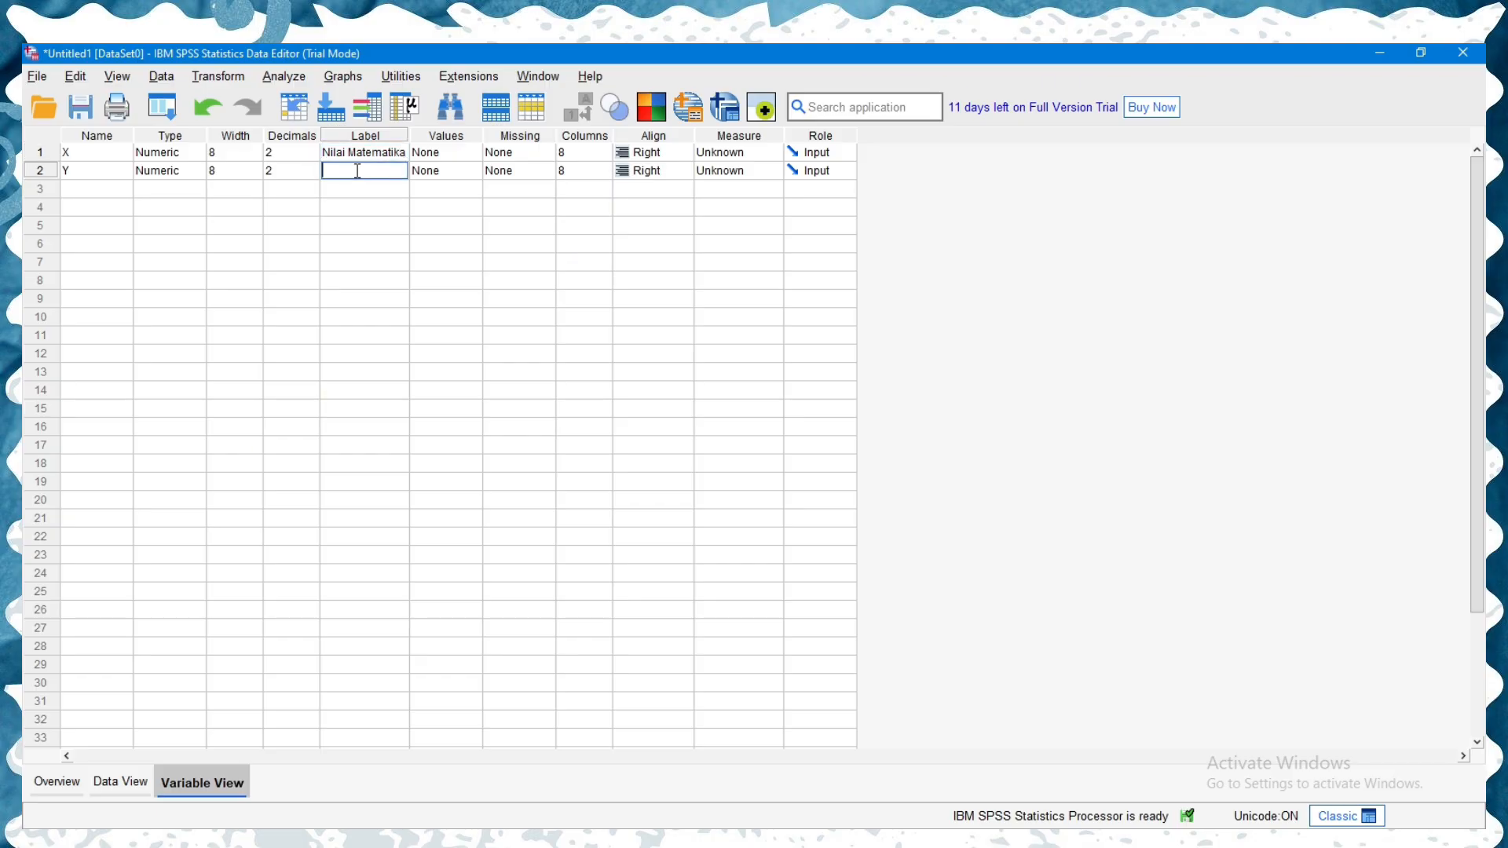
{"action": "type", "text": "Nilai Statistik Pen"}
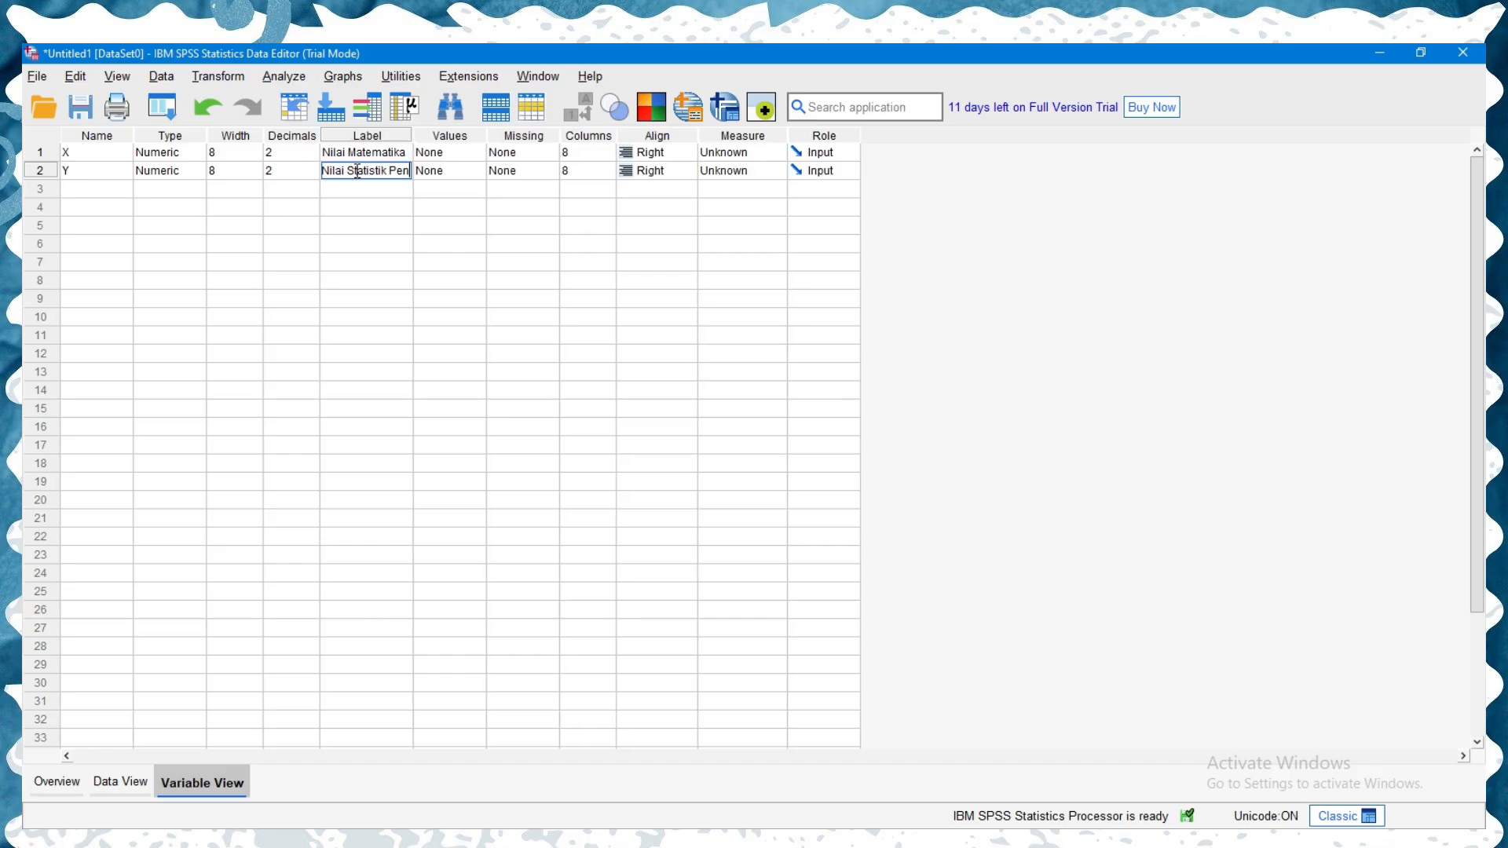
{"action": "type", "text": "didikan"}
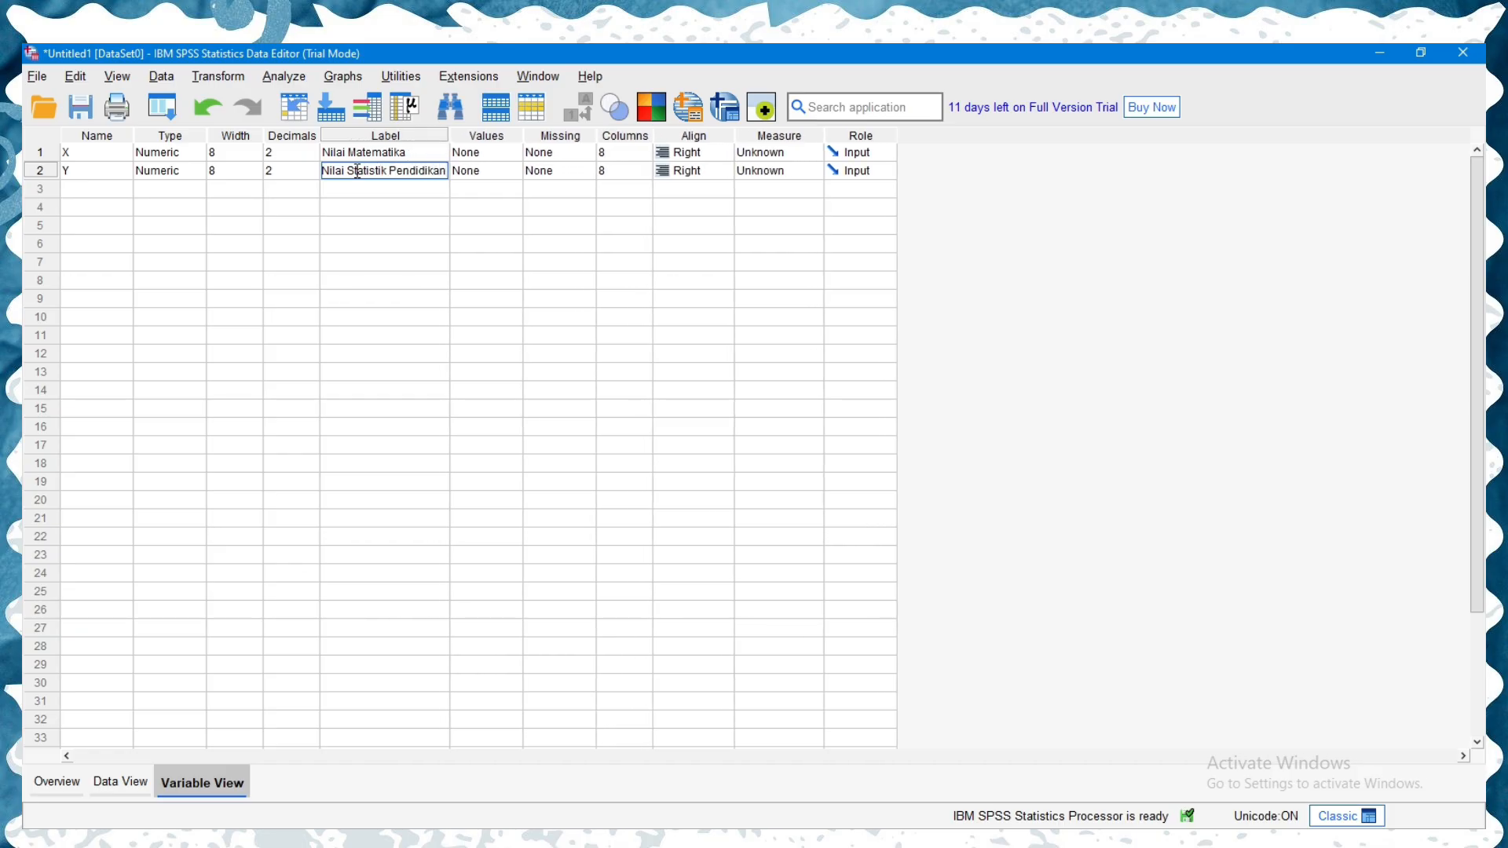
- Set the number of decimals to 0 for both variables X and Y
{"action": "left_click", "coordinate": [292, 156]}
{"action": "left_click", "coordinate": [312, 157]}
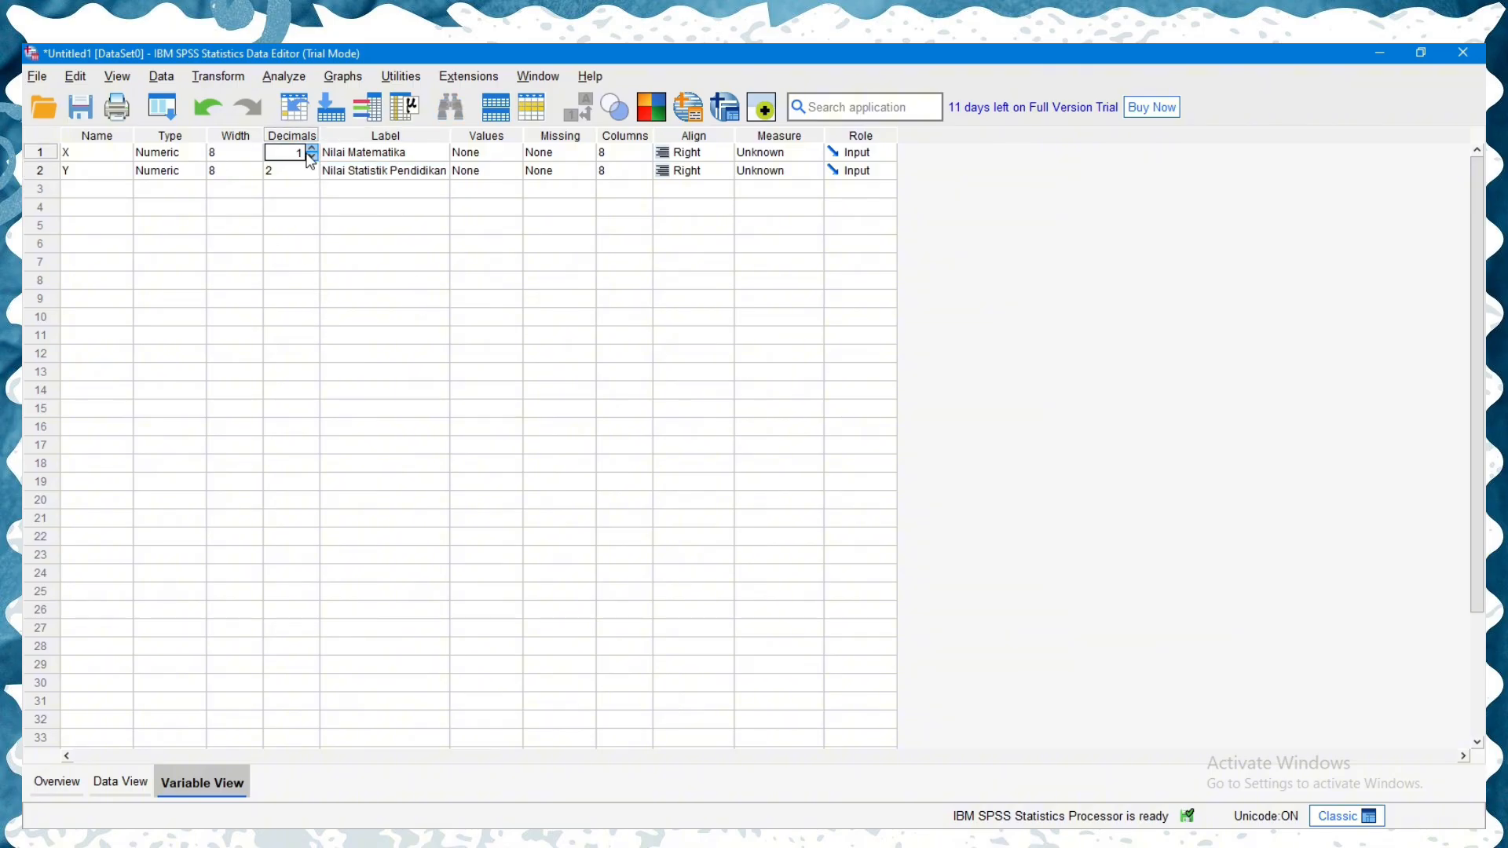
{"action": "left_click", "coordinate": [312, 157]}
{"action": "left_click", "coordinate": [293, 172]}
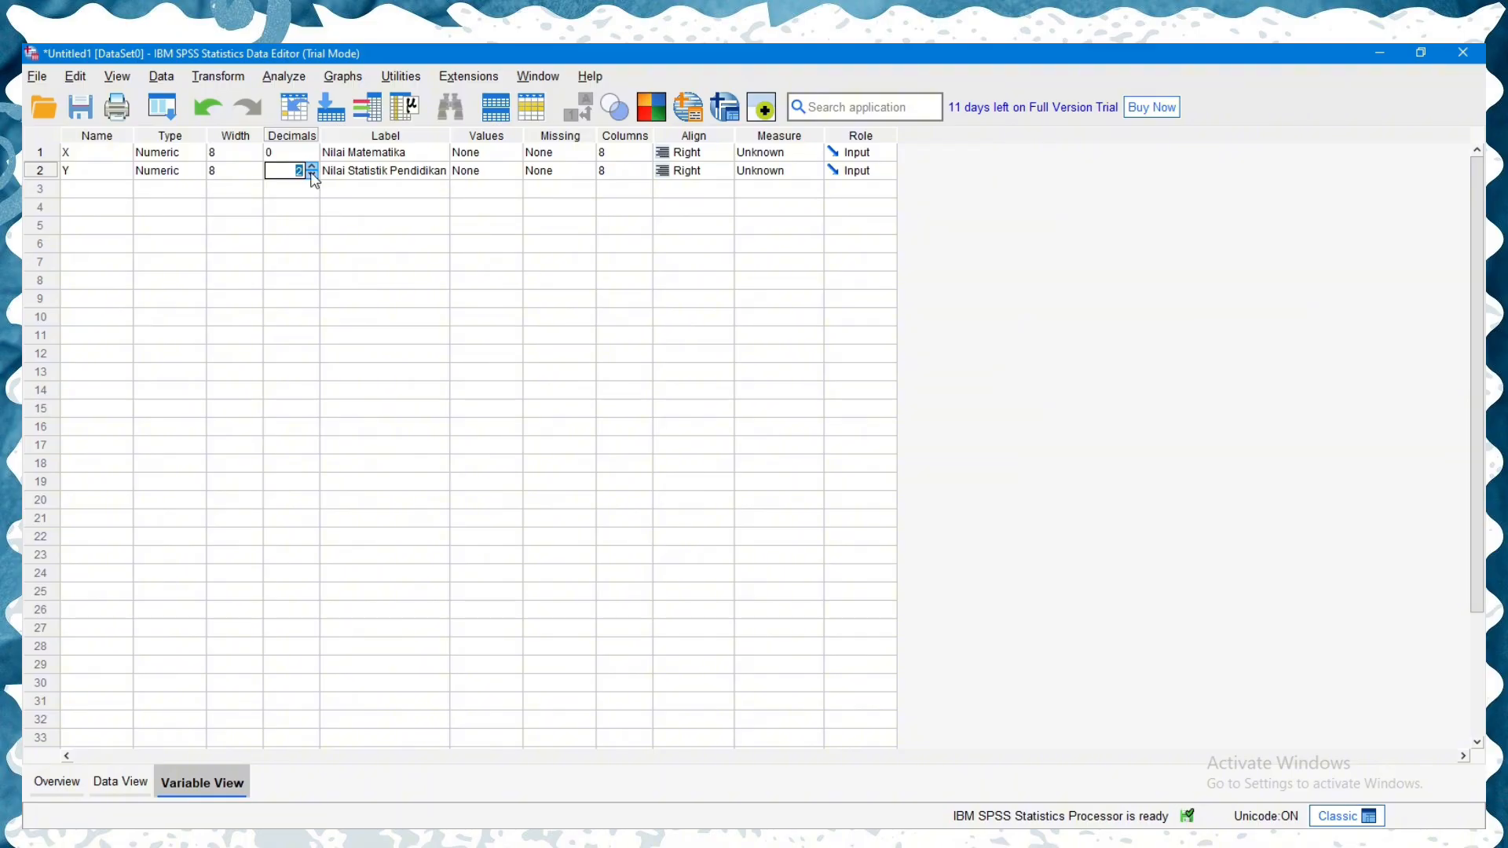
{"action": "left_click", "coordinate": [313, 175]}
- Run a two-tailed Pearson bivariate correlation on Nilai Matematika and Nilai Statistik Pendidikan, and select the Correlations table in the output
{"action": "left_click", "coordinate": [143, 792]}
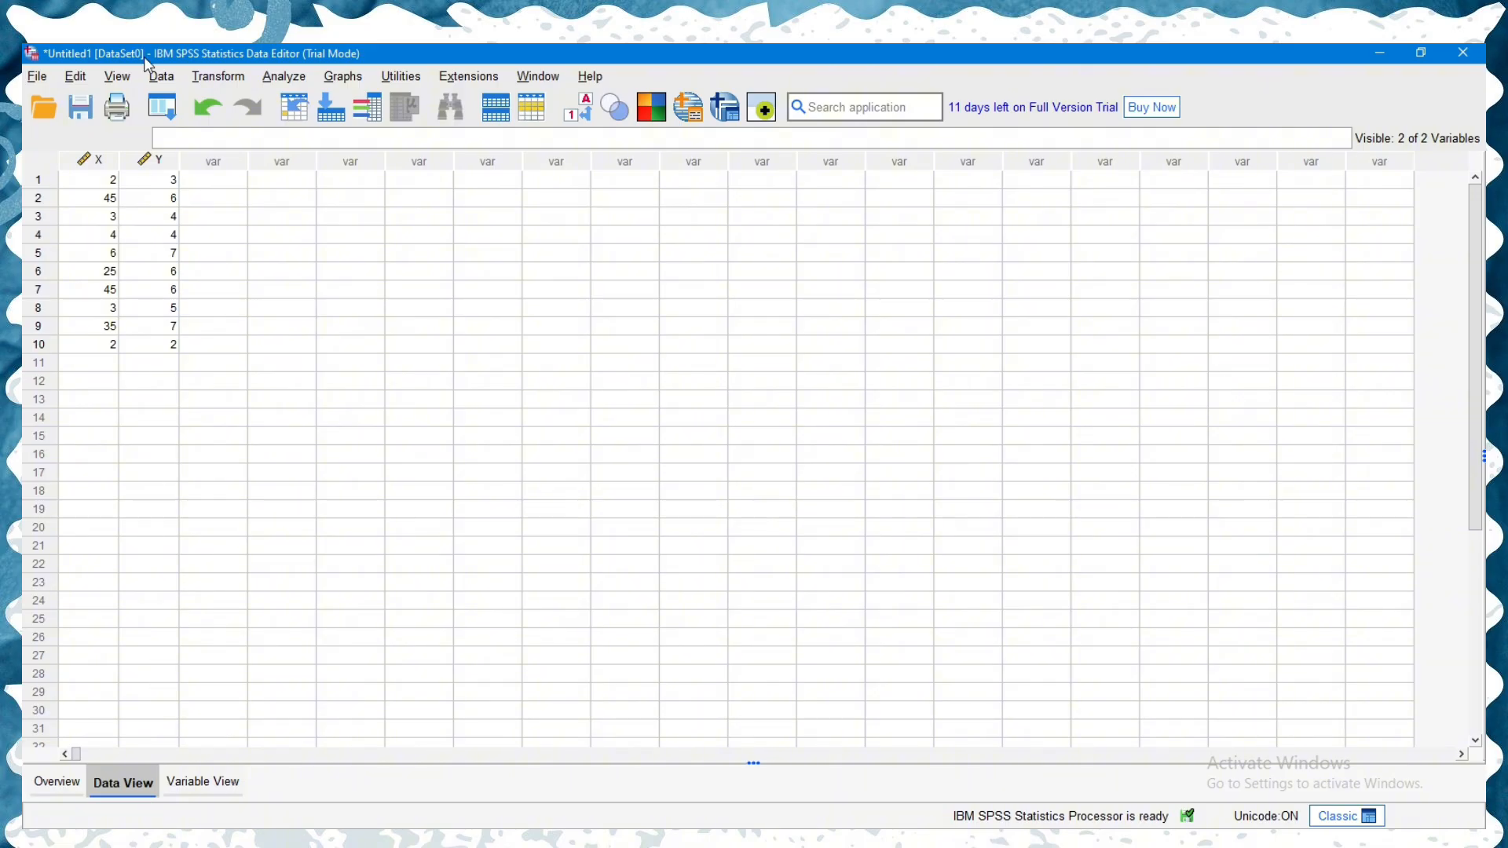
{"action": "left_click", "coordinate": [281, 78]}
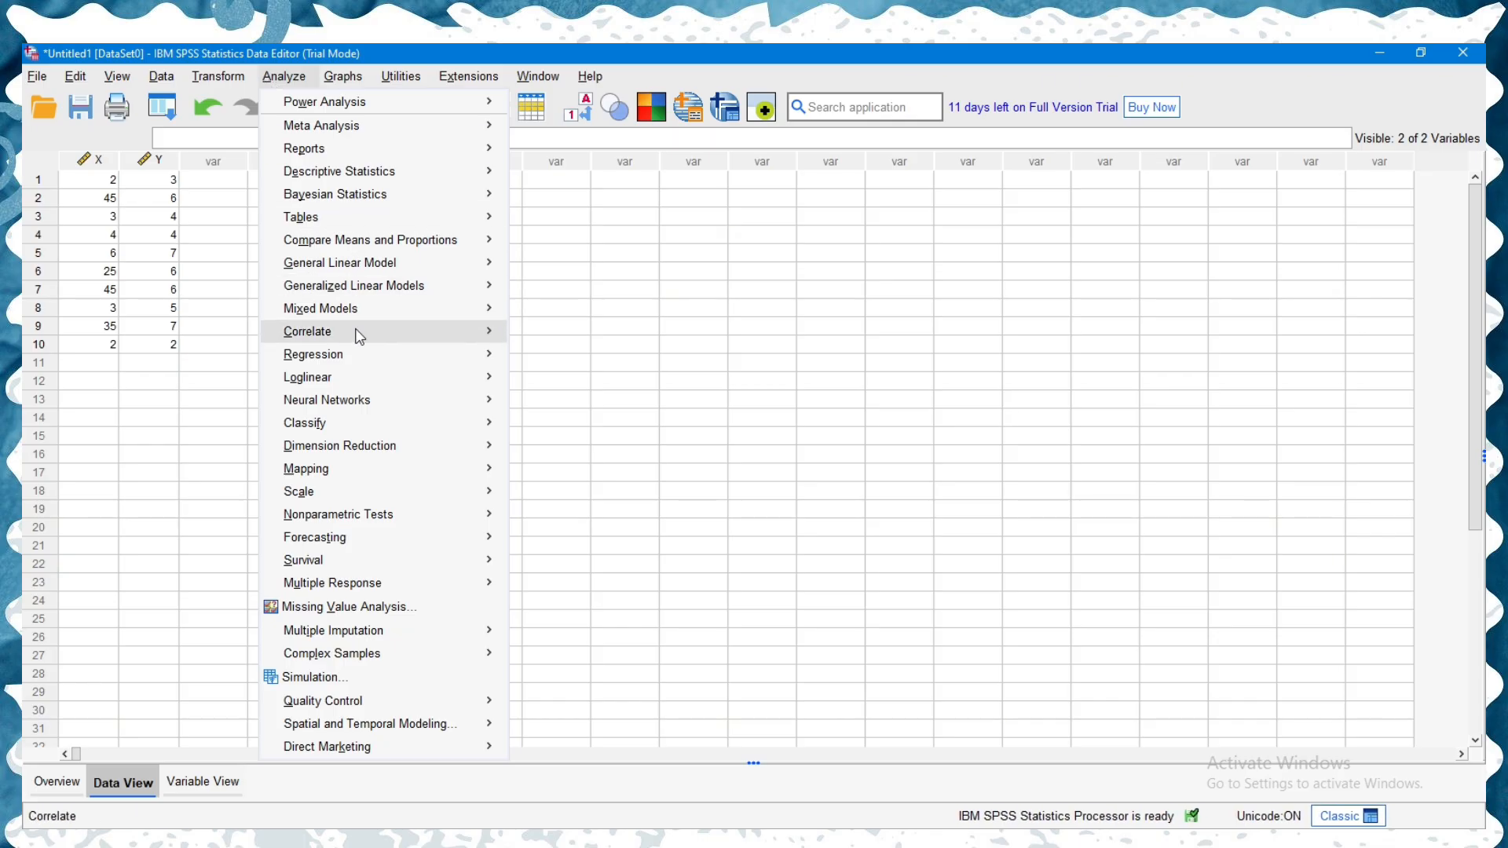
{"action": "mouse_move", "coordinate": [358, 336]}
{"action": "left_click", "coordinate": [537, 340]}
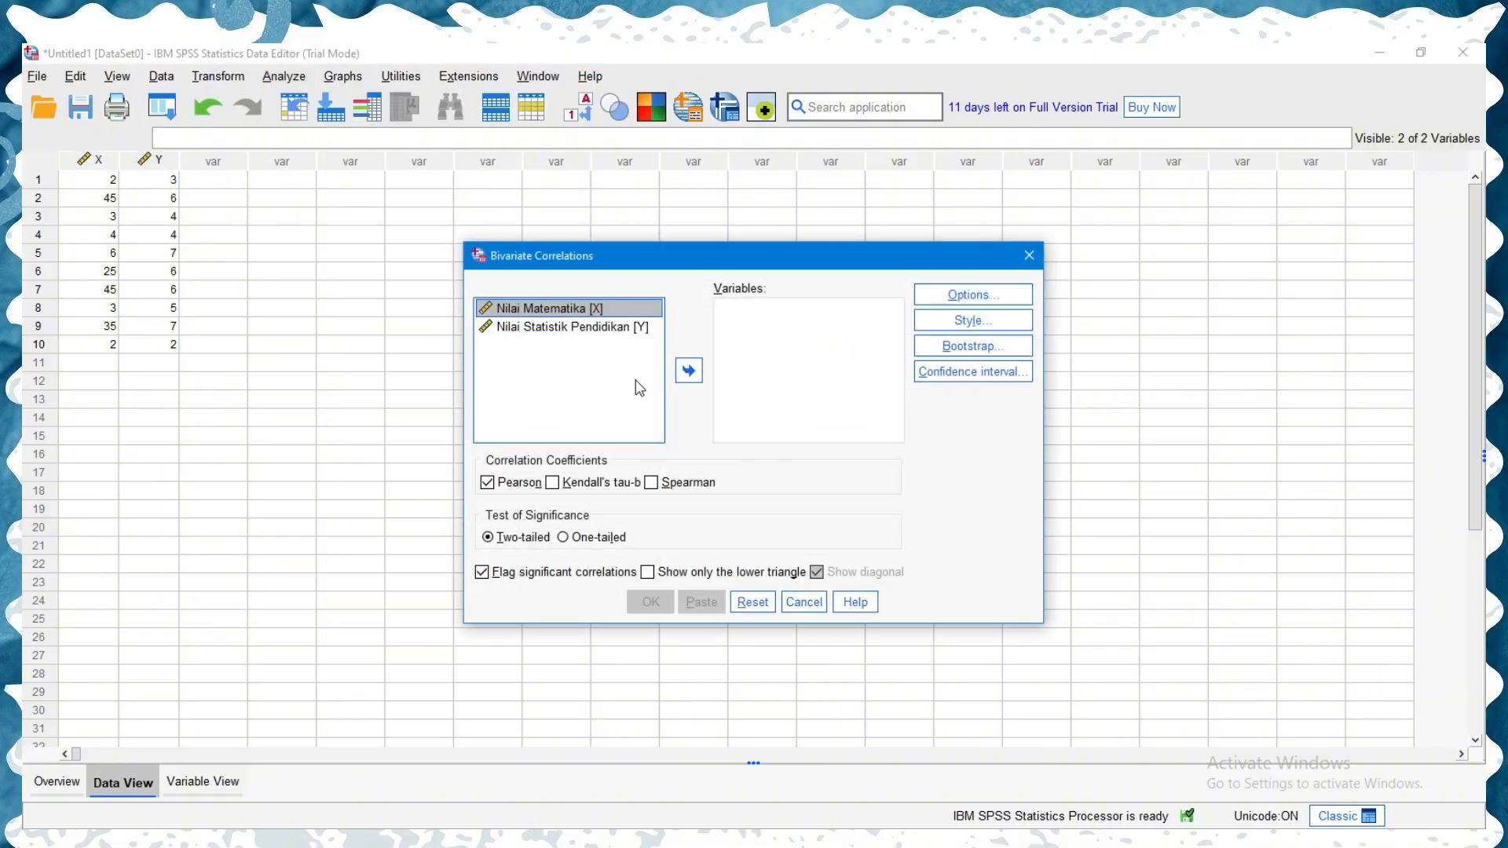
{"action": "left_click", "coordinate": [689, 375]}
{"action": "left_click", "coordinate": [622, 311]}
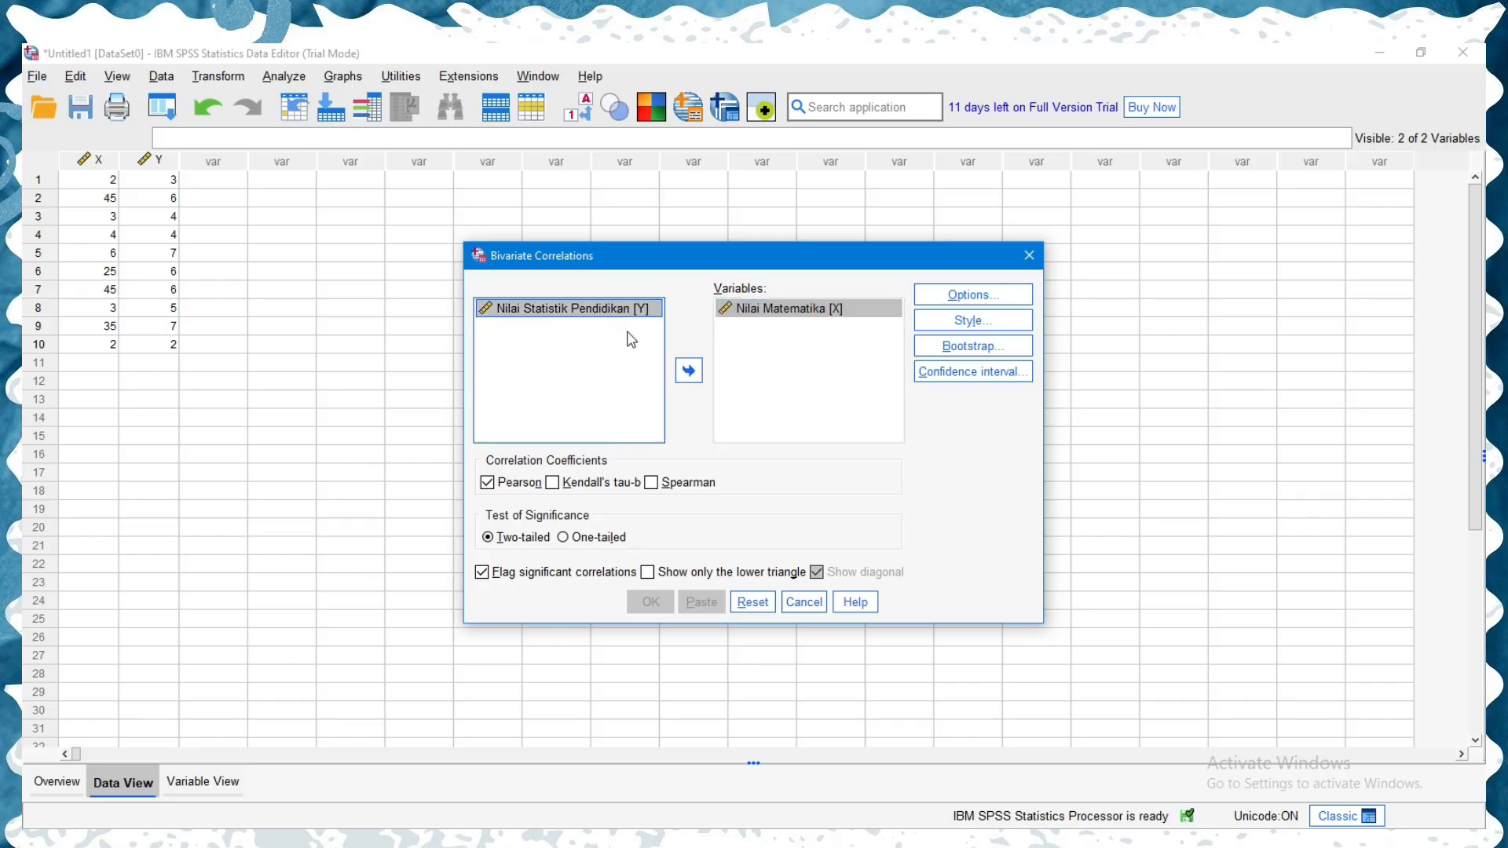
{"action": "left_click", "coordinate": [691, 374]}
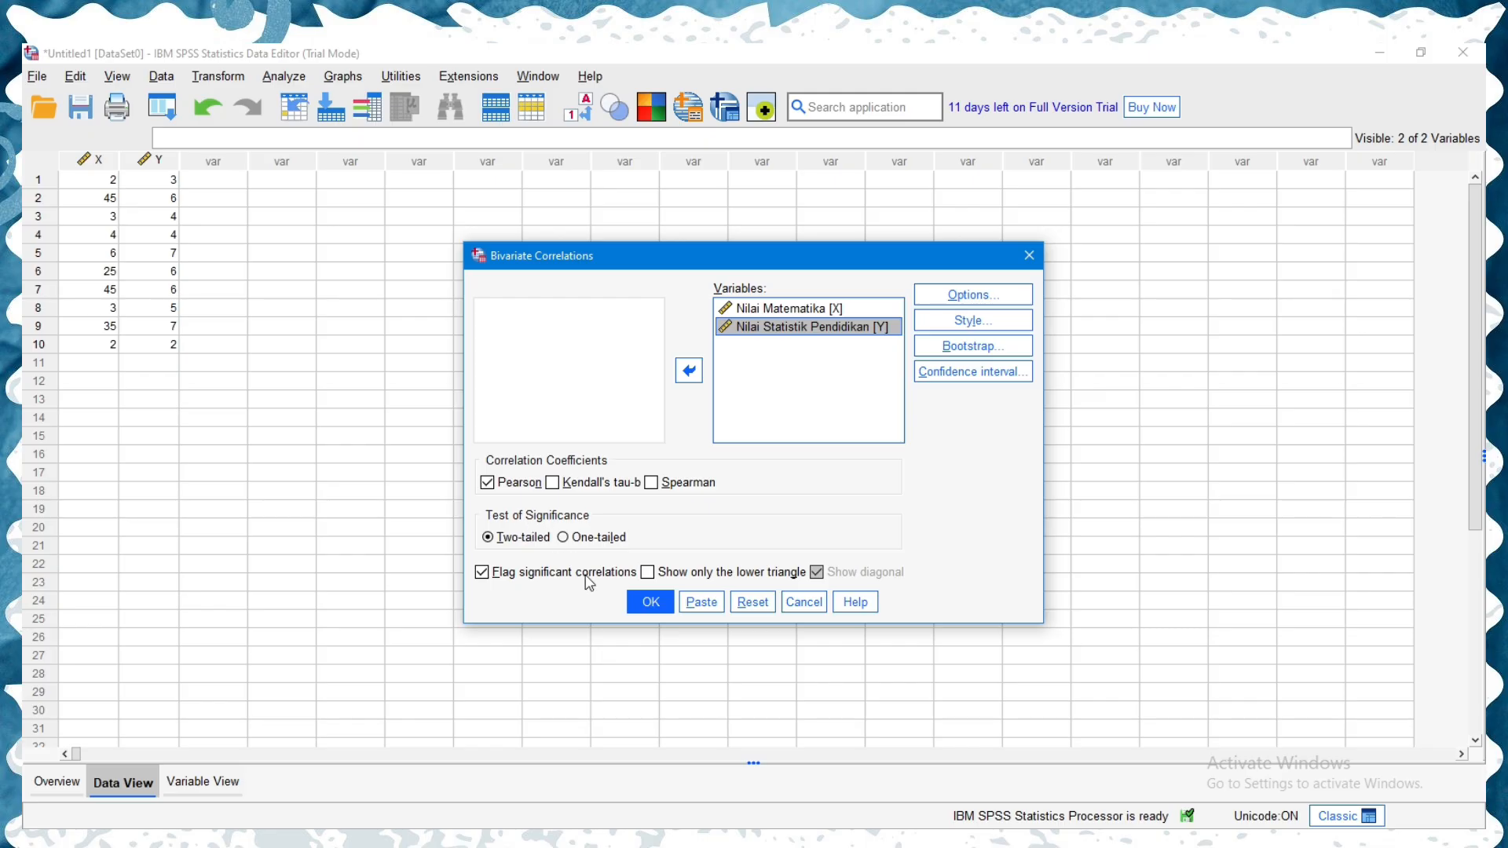
{"action": "left_click", "coordinate": [650, 602]}
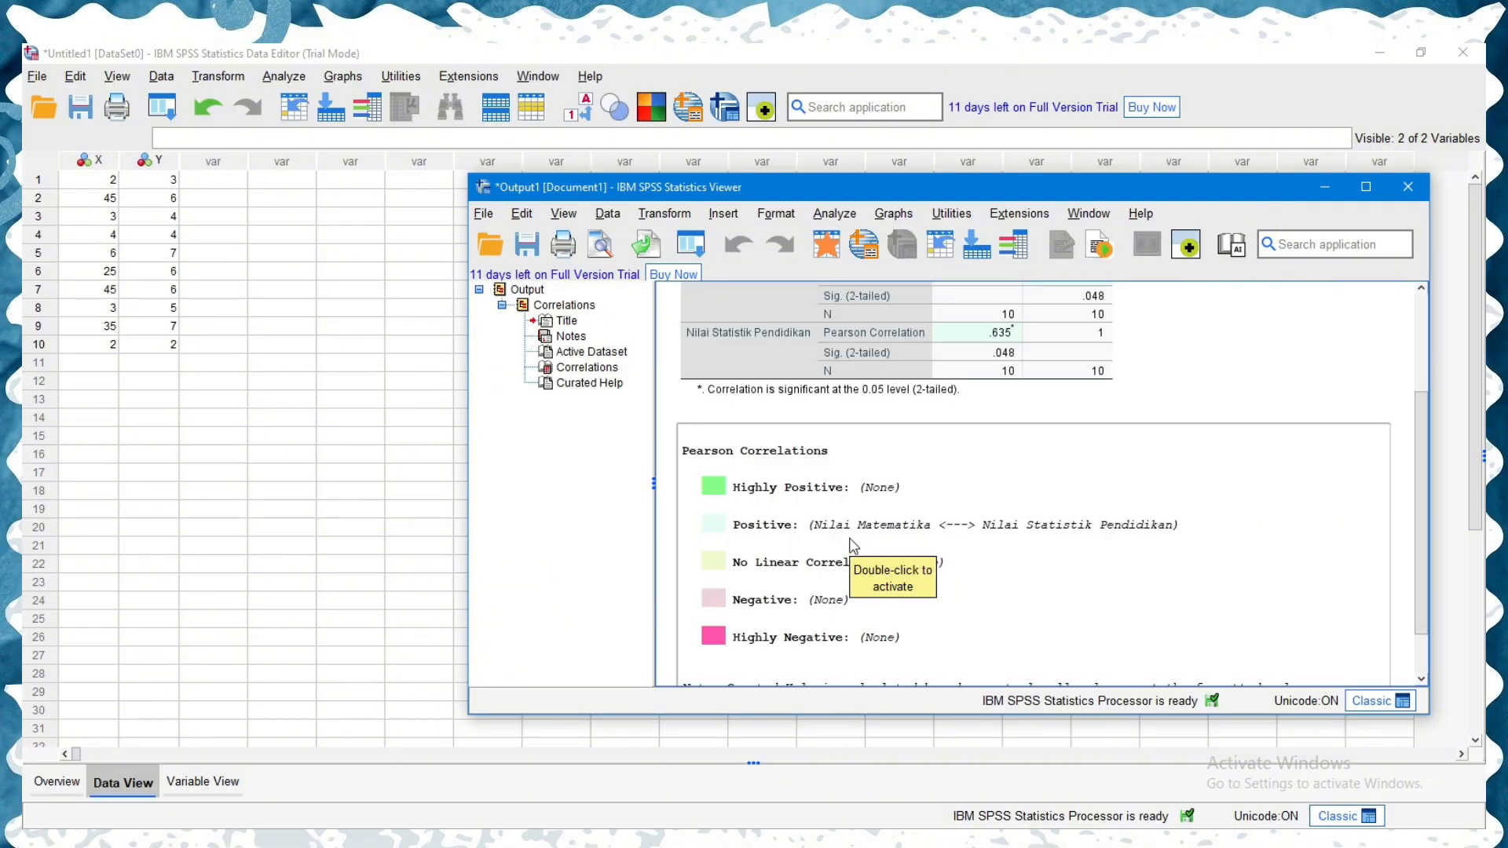
{"action": "scroll", "coordinate": [882, 387], "scroll_direction": "up", "scroll_amount": 4}
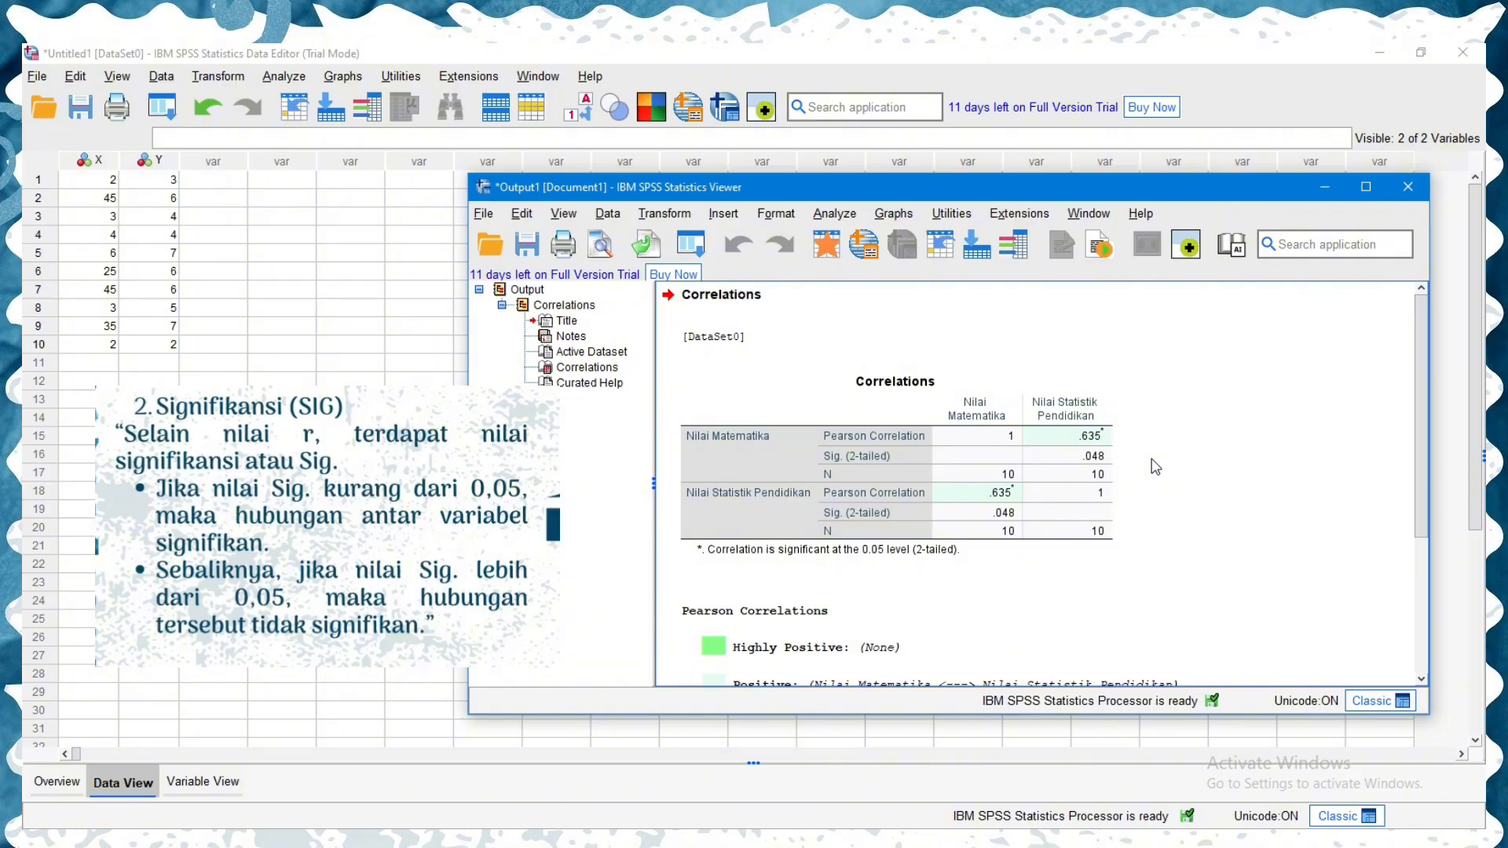
{"action": "left_click", "coordinate": [1102, 469]}
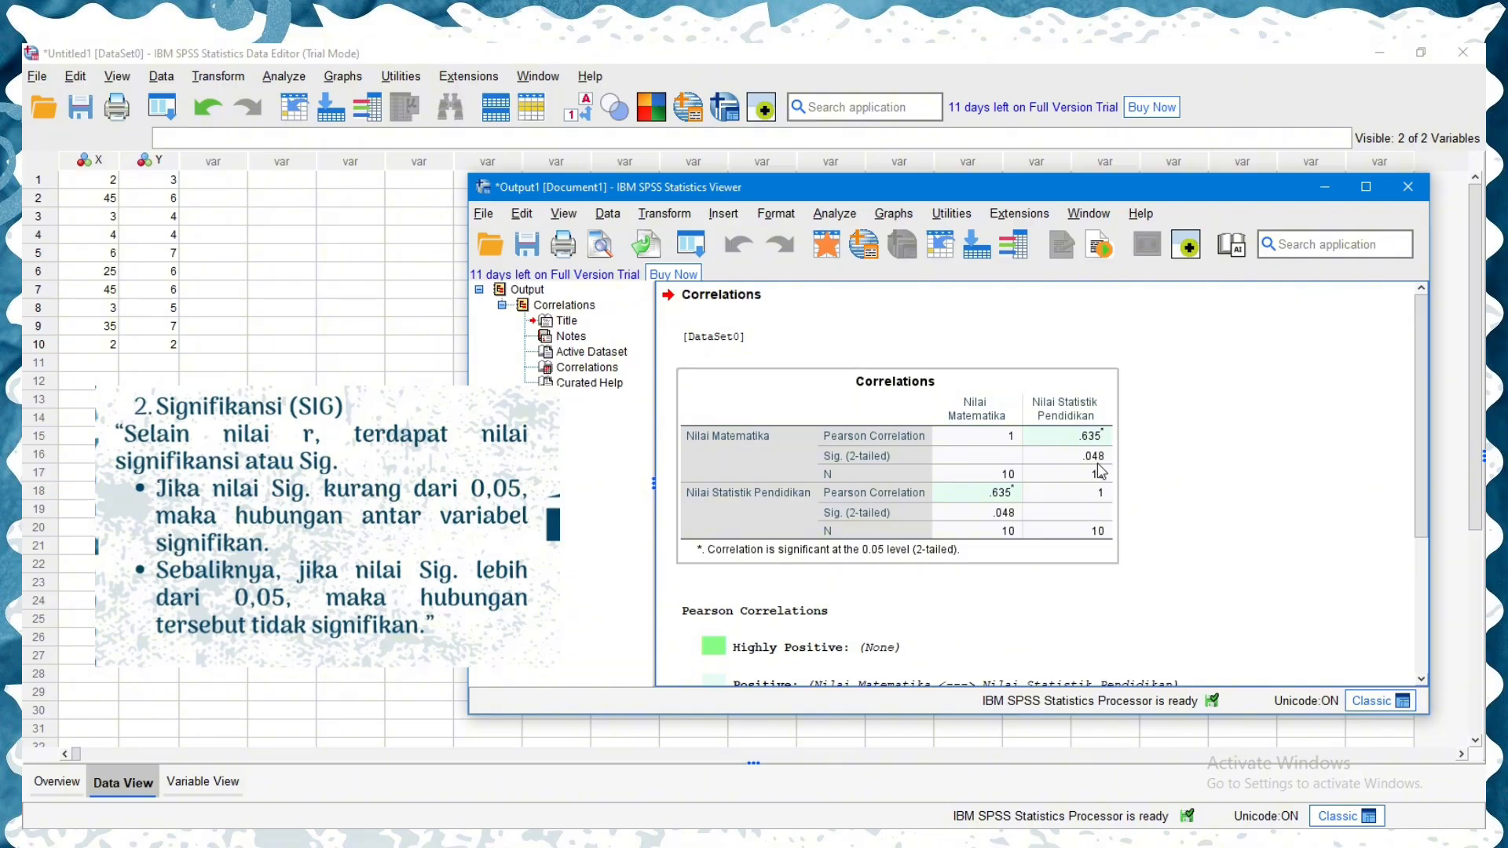